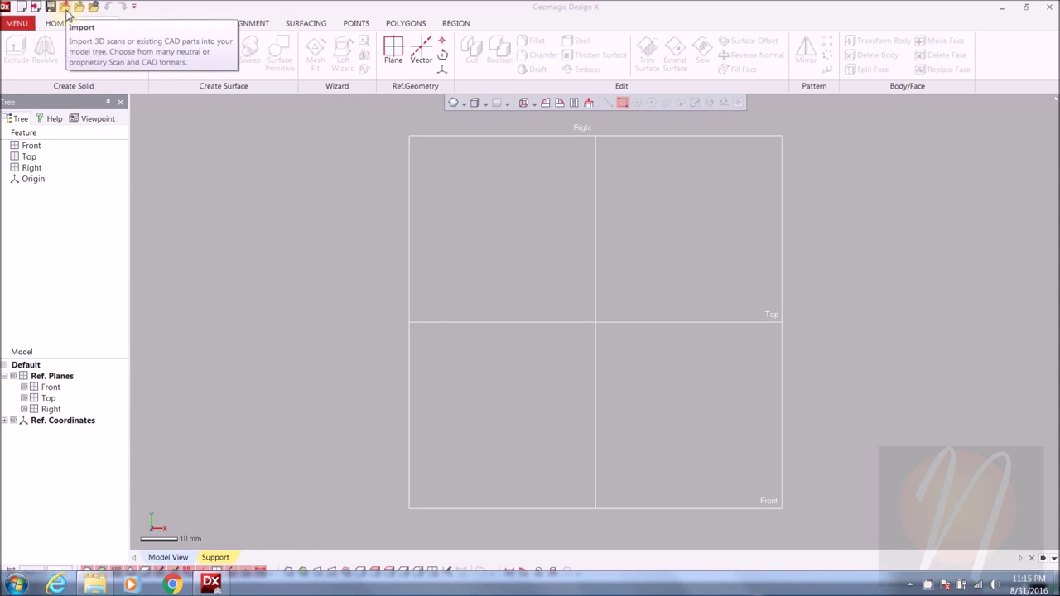
- Import the Mouse Aligned.stl scan from the Desktop as a mesh with Import Only
{"action": "left_click", "coordinate": [12, 24]}
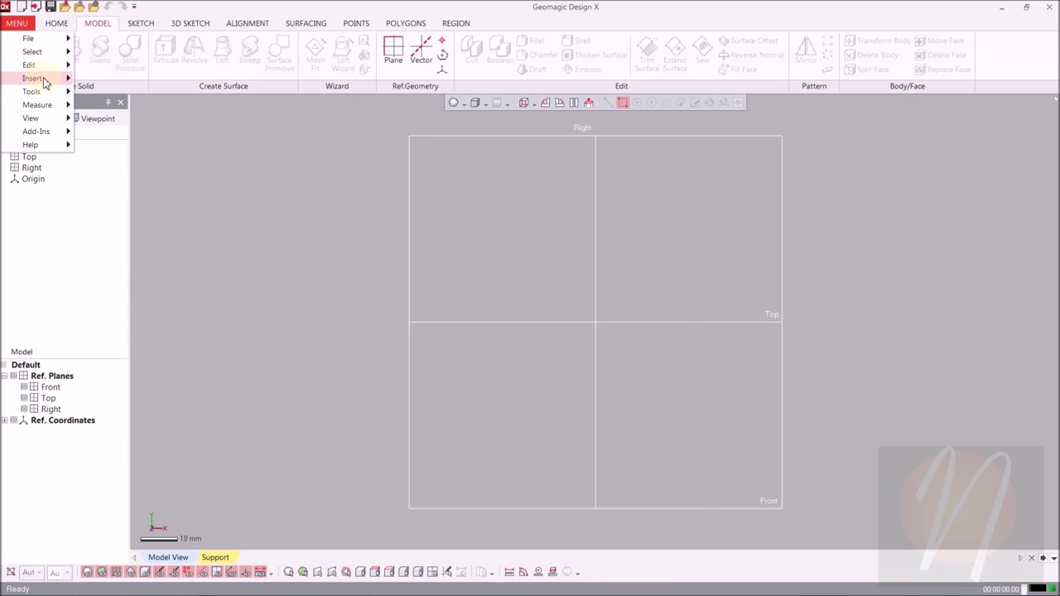
{"action": "mouse_move", "coordinate": [38, 78]}
{"action": "left_click", "coordinate": [105, 81]}
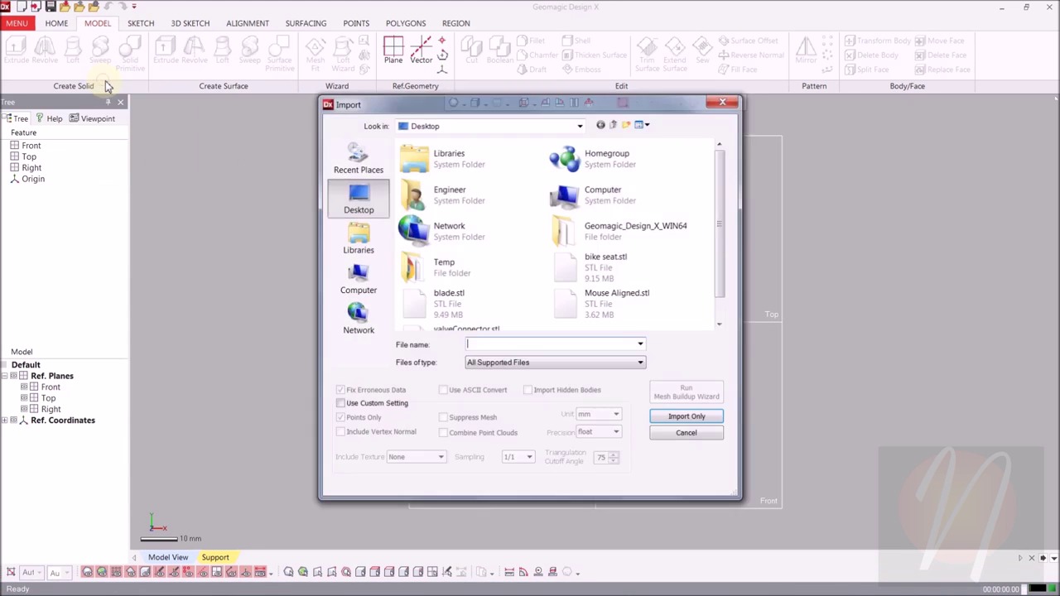
{"action": "left_click_drag", "start_coordinate": [721, 206], "coordinate": [727, 244]}
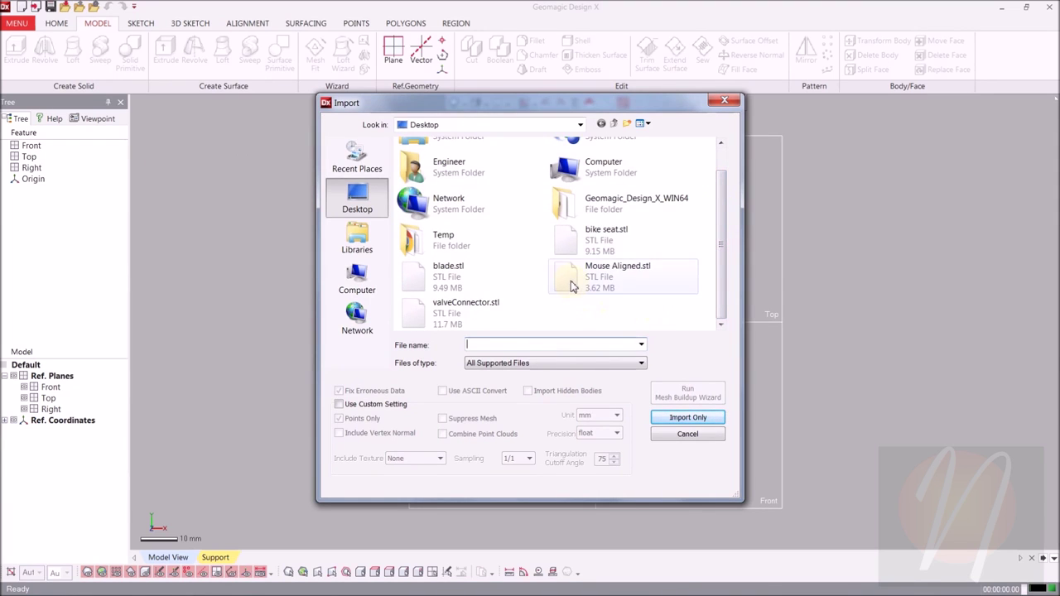
{"action": "left_click", "coordinate": [617, 273]}
{"action": "left_click", "coordinate": [703, 420]}
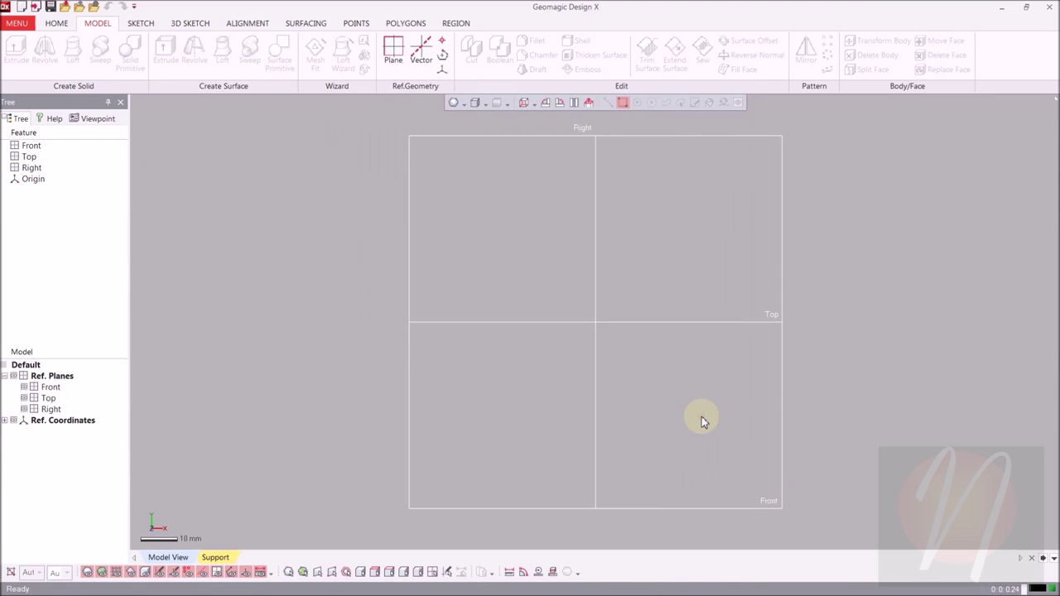
{"action": "right_click_drag", "start_coordinate": [464, 357], "coordinate": [239, 262]}
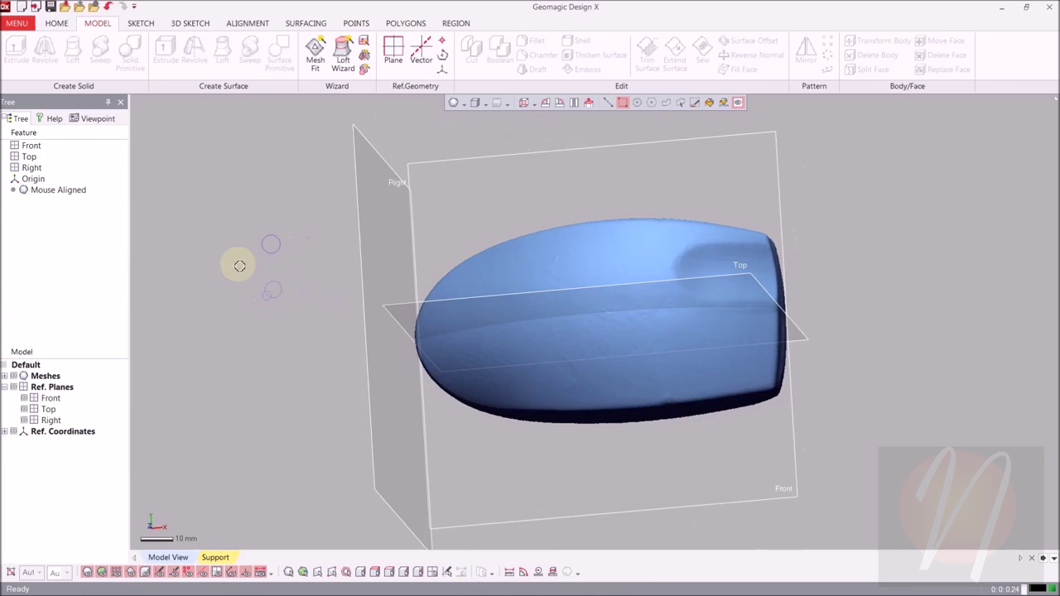
- Turn off the Ref. Planes and Front plane so only the shaded mouse mesh shows
{"action": "right_click_drag", "start_coordinate": [538, 224], "coordinate": [572, 270]}
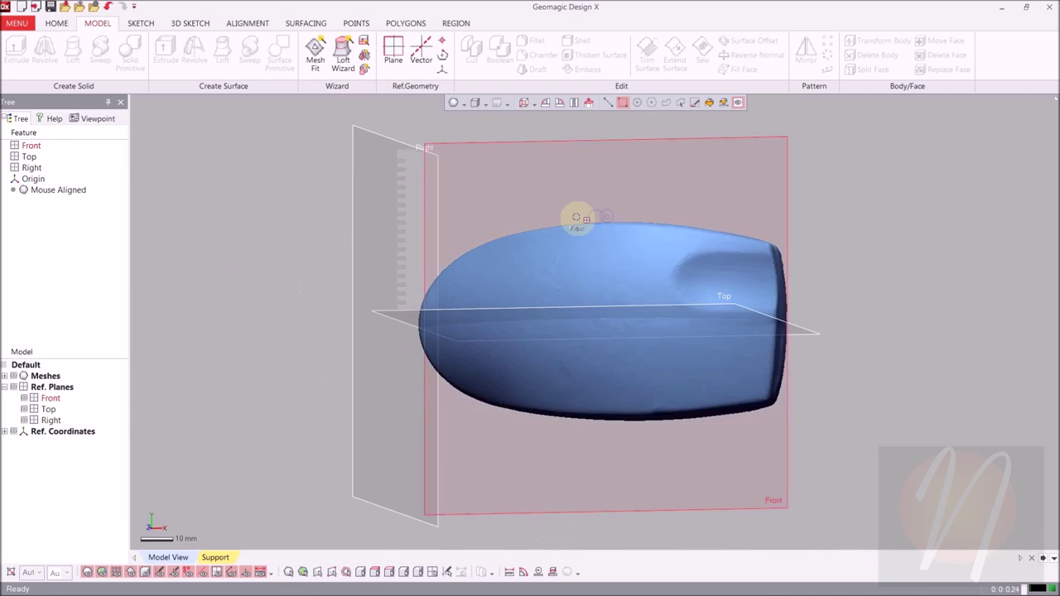
{"action": "right_click_drag", "start_coordinate": [575, 217], "coordinate": [469, 180]}
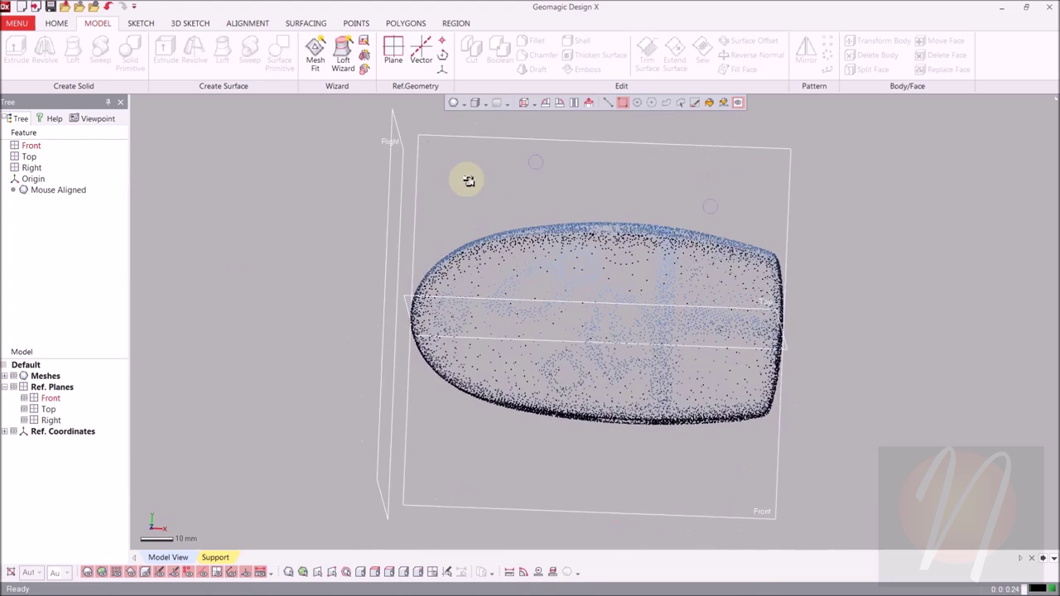
{"action": "left_click", "coordinate": [14, 388]}
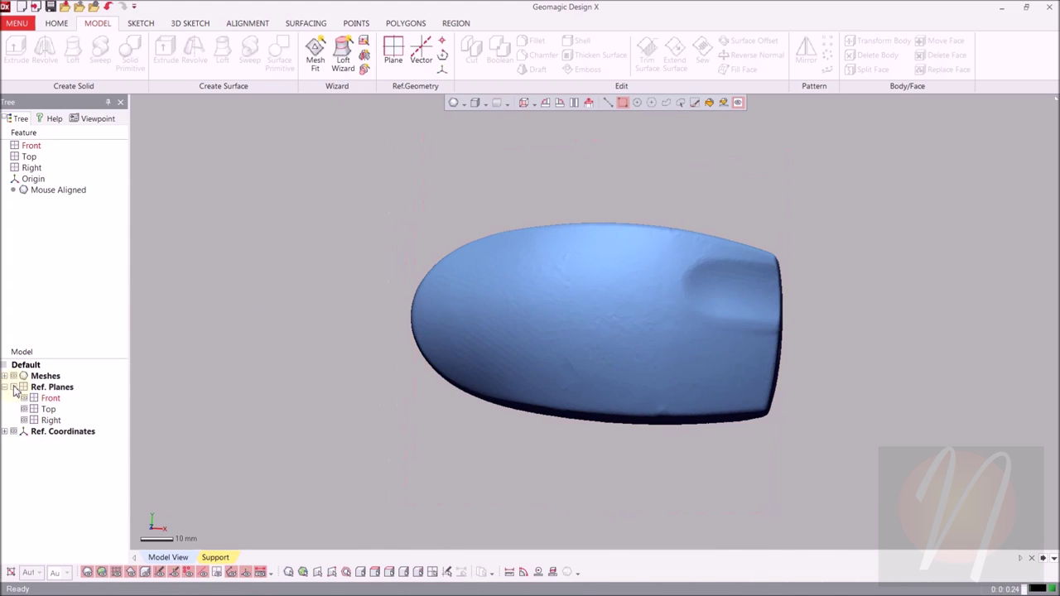
{"action": "left_click", "coordinate": [33, 399]}
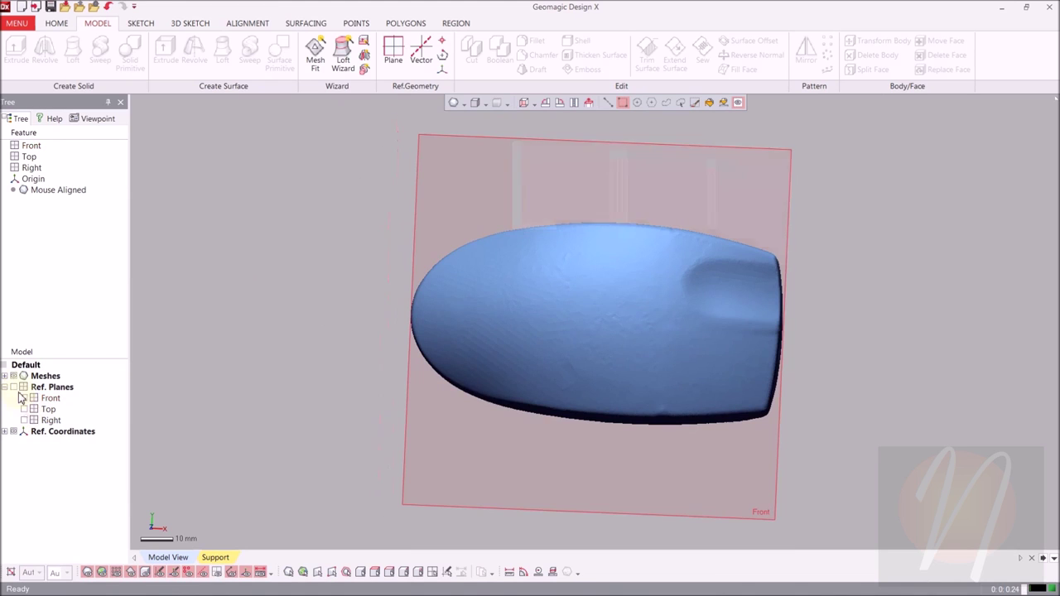
{"action": "left_click", "coordinate": [24, 398]}
{"action": "key", "text": "ctrl+1"}
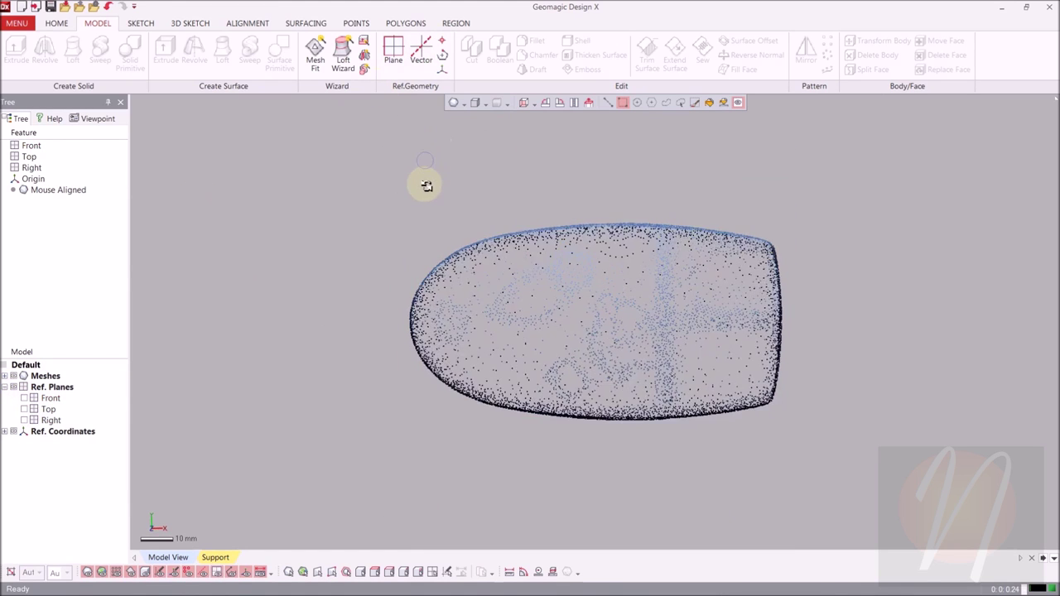
{"action": "key", "text": "ctrl+1"}
{"action": "key", "text": "ctrl+1"}
{"action": "key", "text": "ctrl+1"}
{"action": "key", "text": "ctrl+1"}
{"action": "key", "text": "ctrl+1"}
{"action": "key", "text": "ctrl+1"}
{"action": "key", "text": "ctrl+1"}
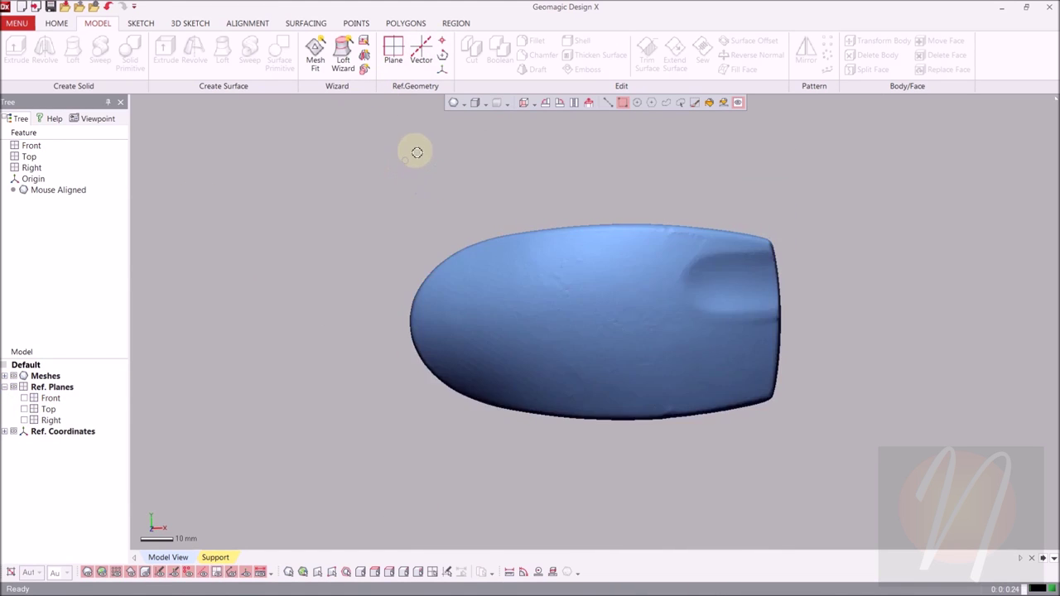
{"action": "mouse_move", "coordinate": [418, 158]}
{"action": "right_mouse_down"}
{"action": "mouse_move", "coordinate": [485, 155]}
{"action": "mouse_move", "coordinate": [522, 196]}
{"action": "mouse_move", "coordinate": [554, 163]}
{"action": "mouse_move", "coordinate": [550, 306]}
{"action": "mouse_move", "coordinate": [563, 246]}
{"action": "mouse_move", "coordinate": [539, 232]}
{"action": "mouse_move", "coordinate": [502, 337]}
{"action": "mouse_move", "coordinate": [592, 167]}
{"action": "right_mouse_up"}
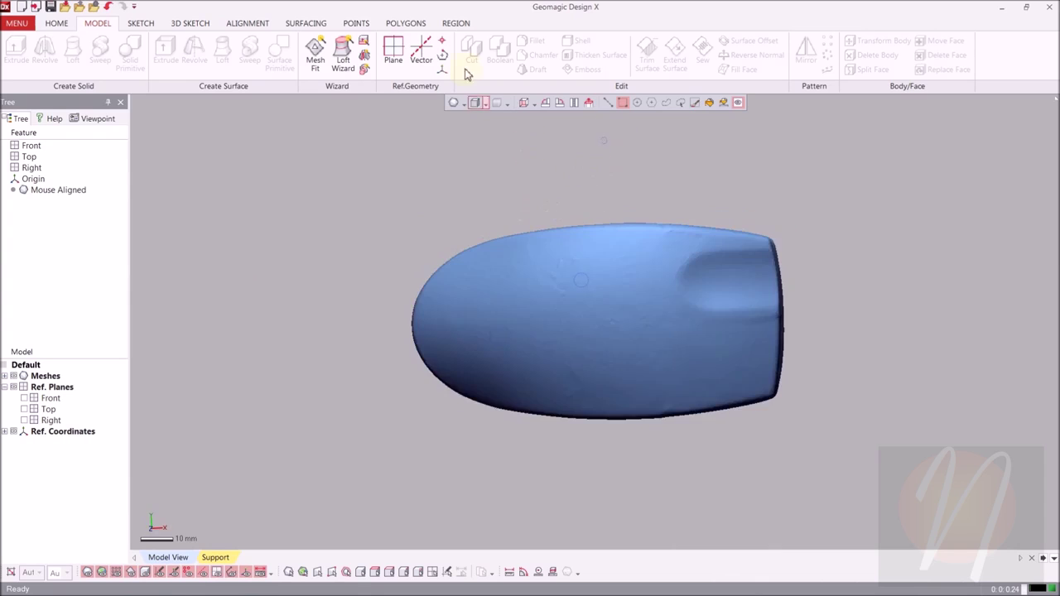
- Run Auto Segment at sensitivity 65 to create coloured regions as Region Group1
{"action": "left_click", "coordinate": [455, 23]}
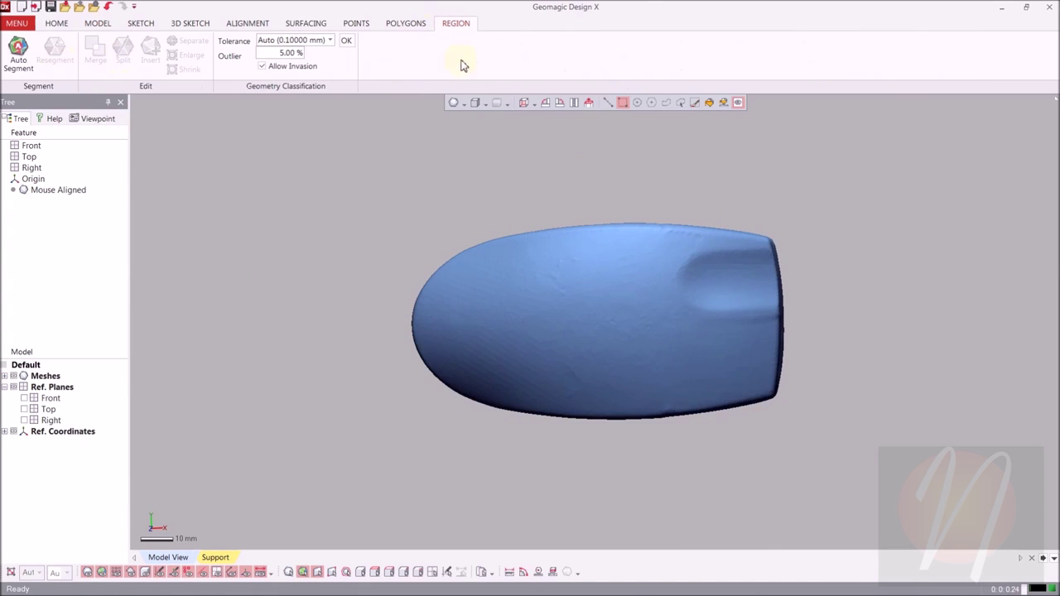
{"action": "left_click", "coordinate": [20, 66]}
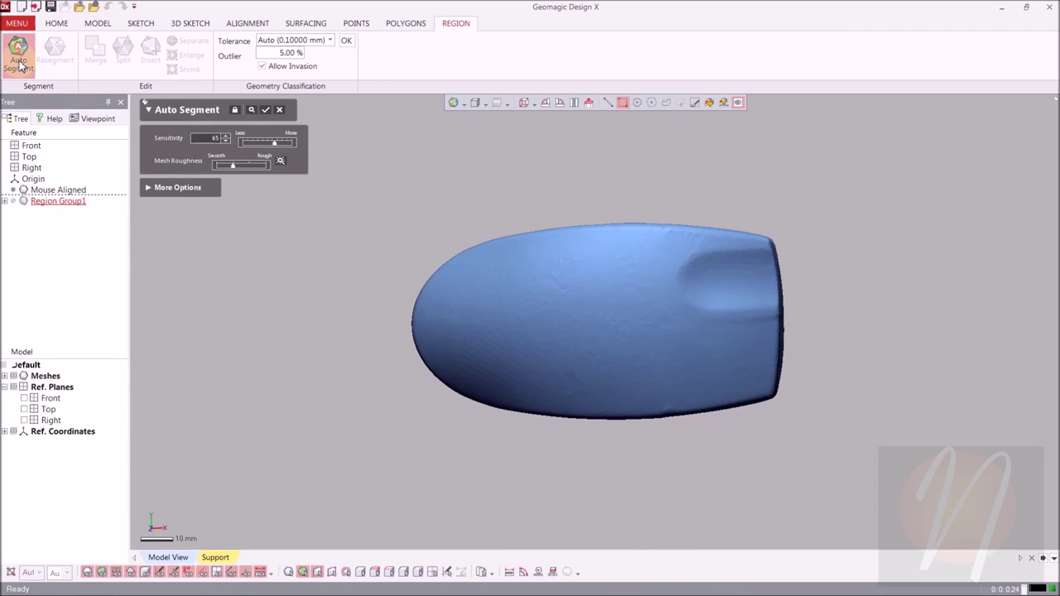
{"action": "left_click", "coordinate": [267, 111]}
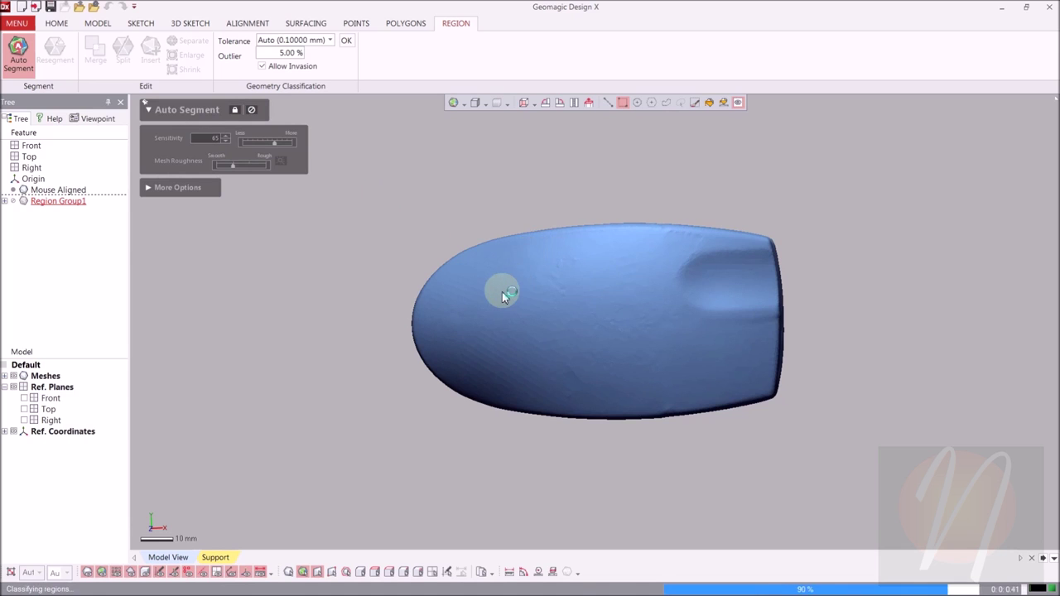
{"action": "right_click_drag", "start_coordinate": [503, 295], "coordinate": [560, 302]}
{"action": "mouse_move", "coordinate": [587, 239]}
{"action": "right_mouse_down"}
{"action": "mouse_move", "coordinate": [592, 187]}
{"action": "mouse_move", "coordinate": [571, 251]}
{"action": "mouse_move", "coordinate": [599, 185]}
{"action": "mouse_move", "coordinate": [492, 393]}
{"action": "mouse_move", "coordinate": [339, 324]}
{"action": "mouse_move", "coordinate": [583, 290]}
{"action": "mouse_move", "coordinate": [647, 224]}
{"action": "mouse_move", "coordinate": [646, 207]}
{"action": "mouse_move", "coordinate": [575, 336]}
{"action": "mouse_move", "coordinate": [622, 343]}
{"action": "mouse_move", "coordinate": [583, 299]}
{"action": "mouse_move", "coordinate": [659, 297]}
{"action": "mouse_move", "coordinate": [669, 243]}
{"action": "mouse_move", "coordinate": [862, 332]}
{"action": "mouse_move", "coordinate": [821, 440]}
{"action": "mouse_move", "coordinate": [569, 246]}
{"action": "mouse_move", "coordinate": [629, 230]}
{"action": "mouse_move", "coordinate": [524, 194]}
{"action": "mouse_move", "coordinate": [497, 327]}
{"action": "mouse_move", "coordinate": [575, 314]}
{"action": "right_mouse_up"}
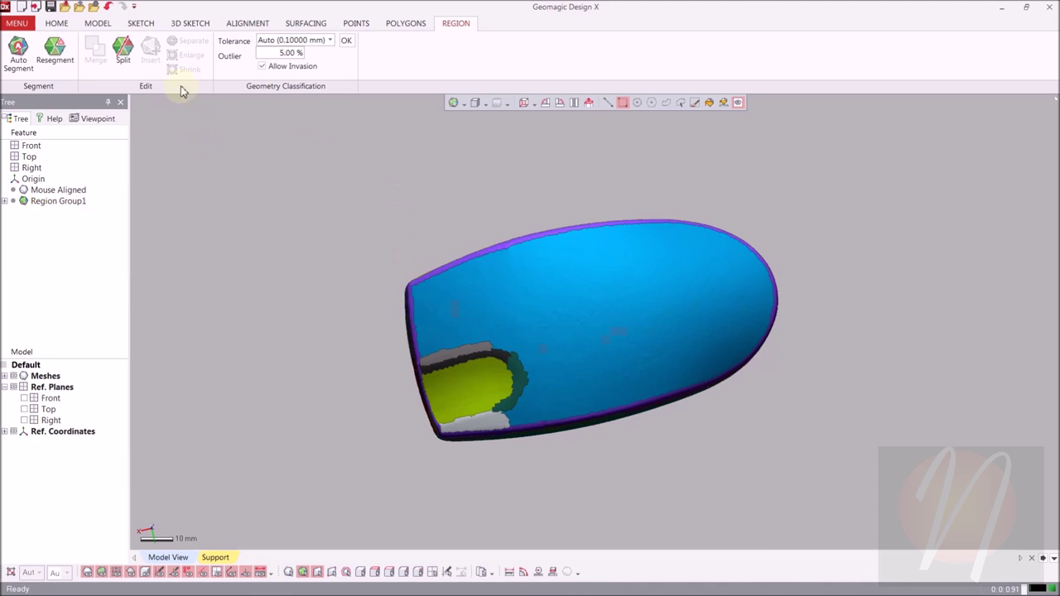
- Create Plane1 by best-fit extraction from the mouse's flat base region
{"action": "left_click", "coordinate": [97, 25]}
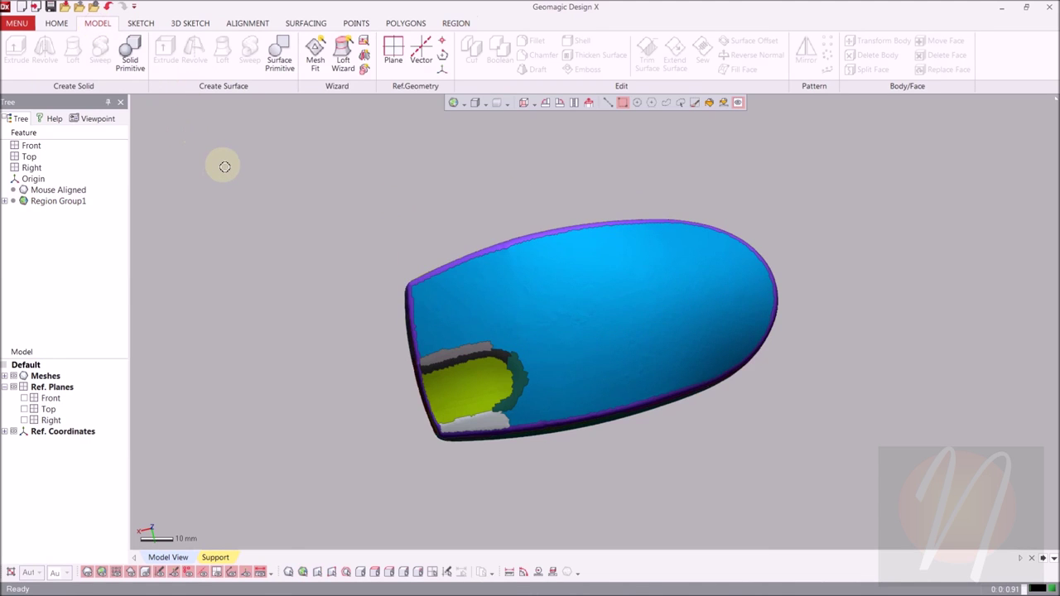
{"action": "mouse_move", "coordinate": [225, 166]}
{"action": "right_mouse_down"}
{"action": "mouse_move", "coordinate": [634, 329]}
{"action": "mouse_move", "coordinate": [622, 274]}
{"action": "mouse_move", "coordinate": [585, 227]}
{"action": "right_mouse_up"}
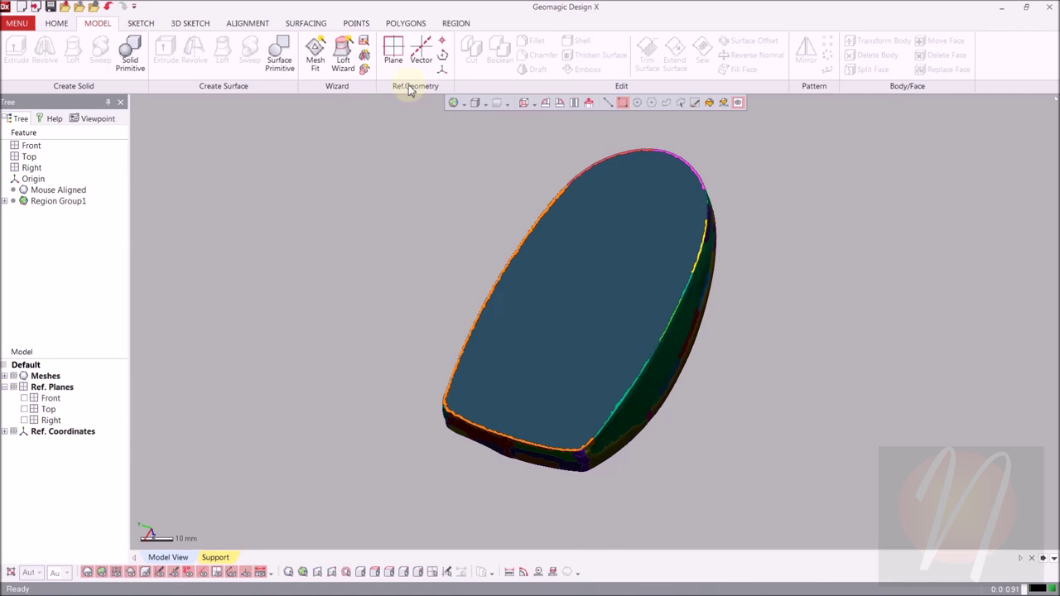
{"action": "left_click", "coordinate": [389, 53]}
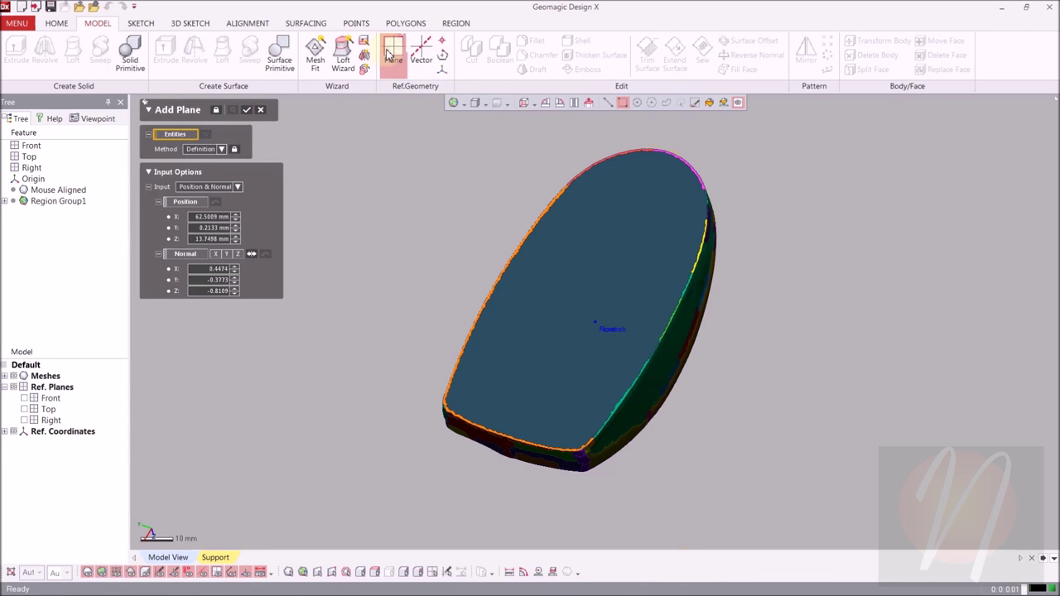
{"action": "left_click", "coordinate": [560, 285]}
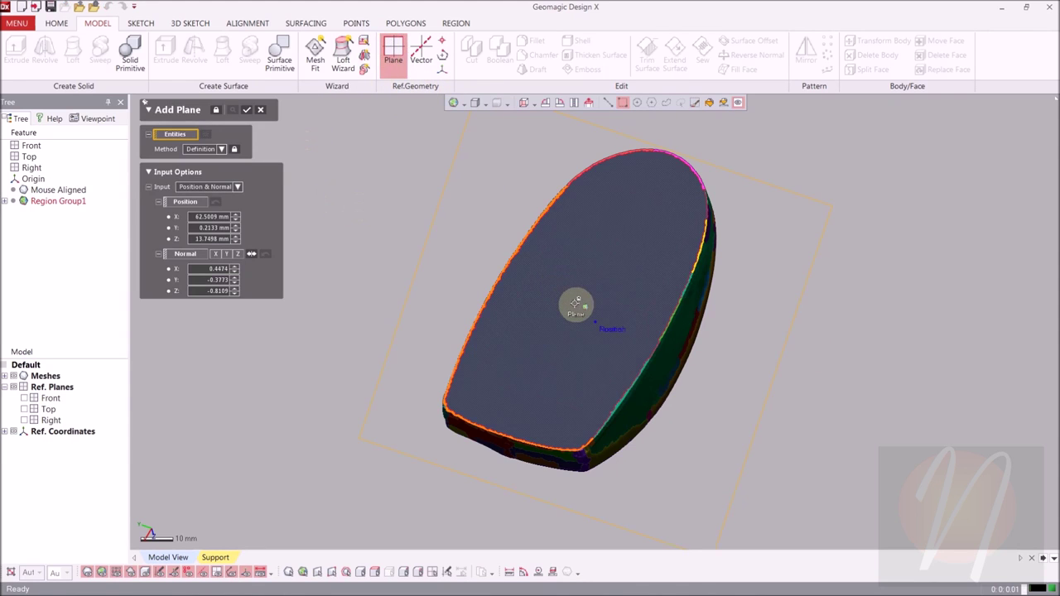
{"action": "left_click", "coordinate": [575, 305]}
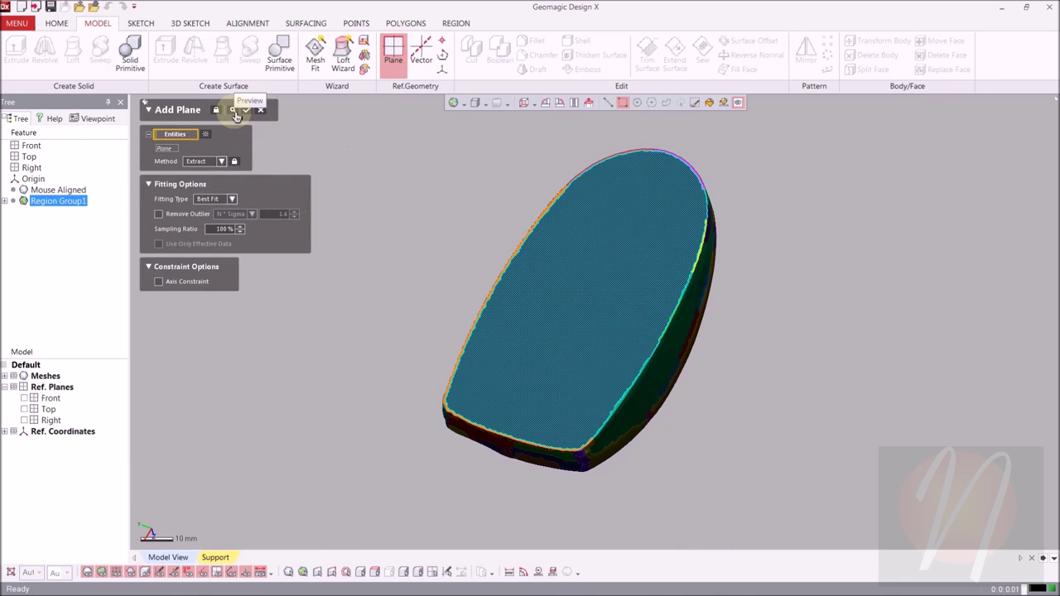
{"action": "left_click", "coordinate": [235, 113]}
{"action": "mouse_move", "coordinate": [451, 228]}
{"action": "right_mouse_down"}
{"action": "mouse_move", "coordinate": [485, 190]}
{"action": "mouse_move", "coordinate": [489, 288]}
{"action": "mouse_move", "coordinate": [535, 251]}
{"action": "mouse_move", "coordinate": [372, 323]}
{"action": "mouse_move", "coordinate": [334, 250]}
{"action": "right_mouse_up"}
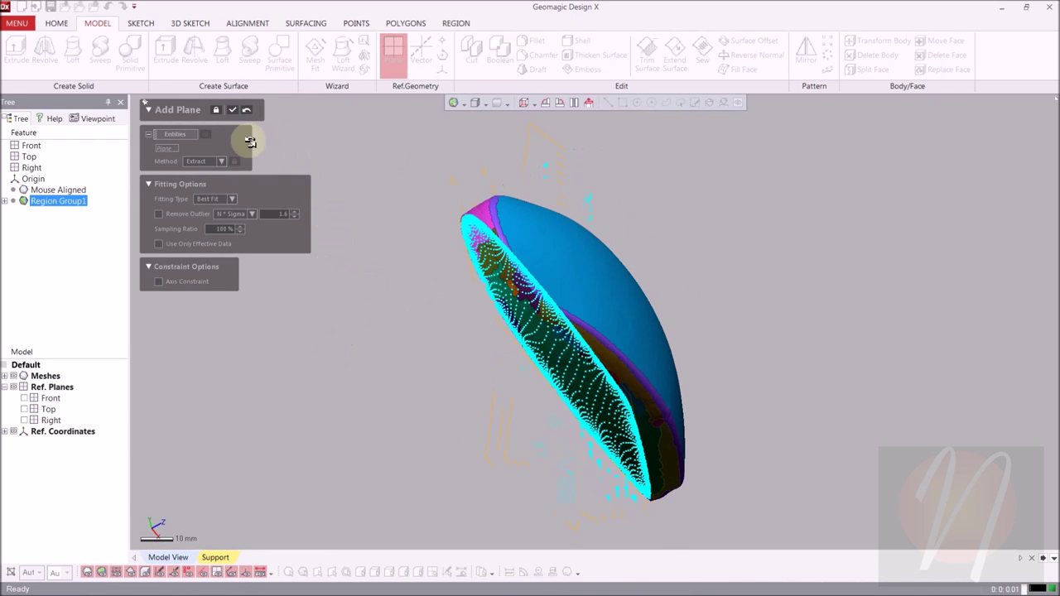
{"action": "left_click", "coordinate": [234, 114]}
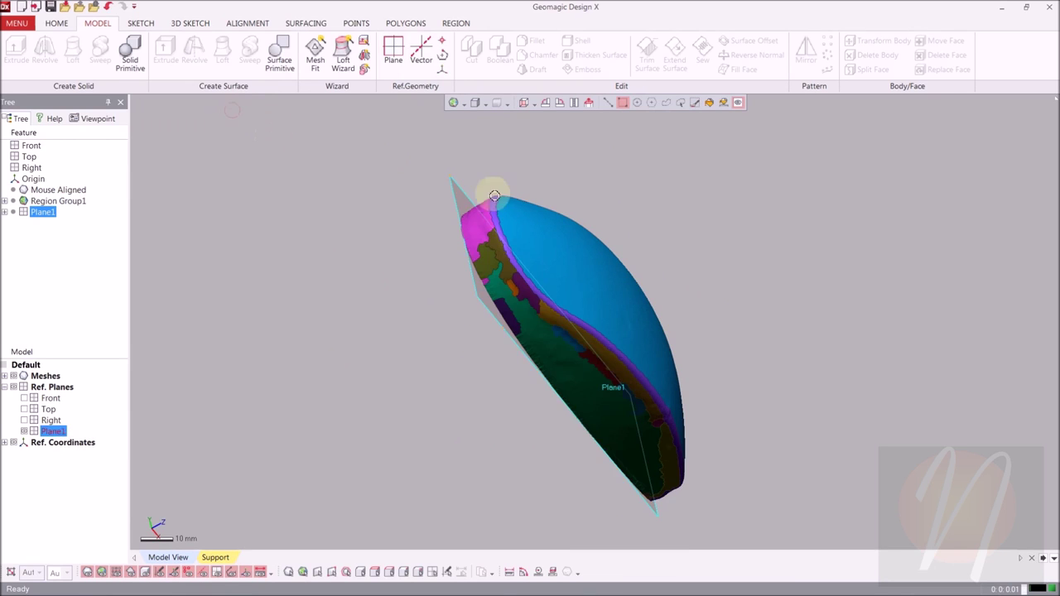
{"action": "right_click_drag", "start_coordinate": [493, 194], "coordinate": [407, 177]}
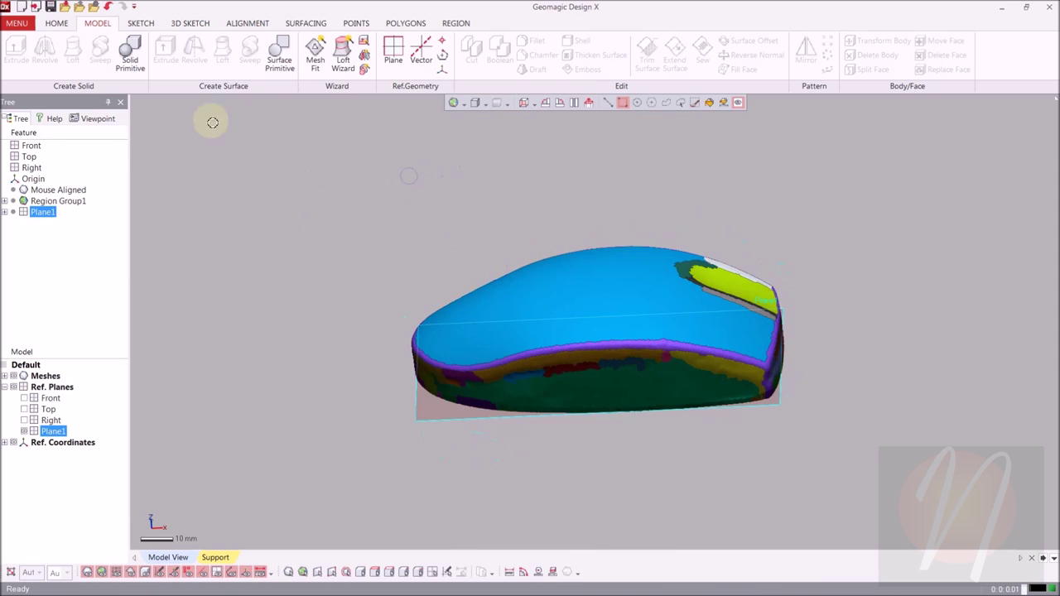
- Start a Mesh Sketch with Plane1 as its base plane
{"action": "left_click", "coordinate": [141, 24]}
{"action": "left_click", "coordinate": [21, 73]}
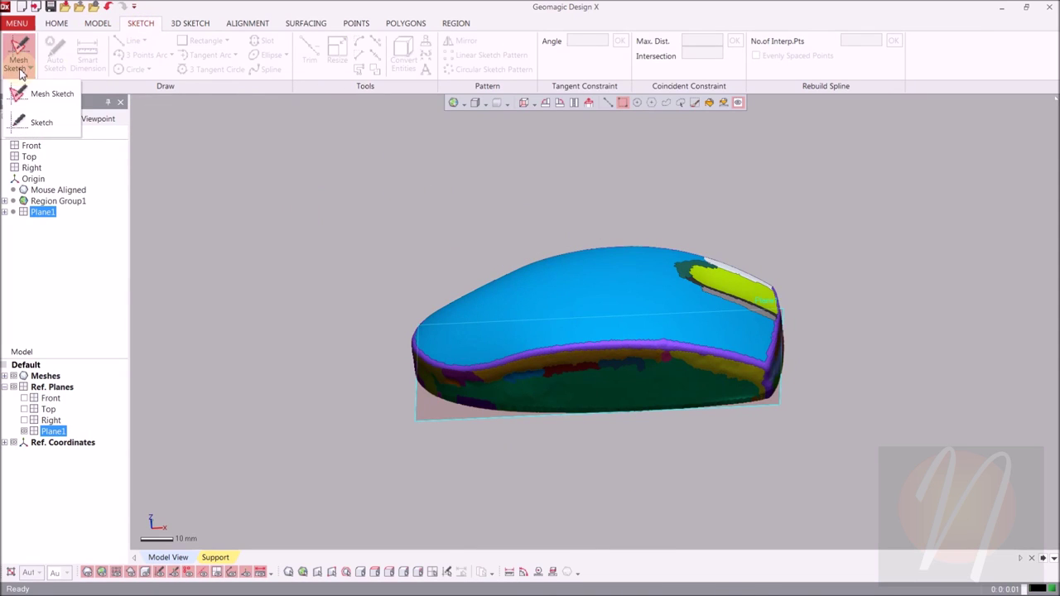
{"action": "left_click", "coordinate": [56, 98]}
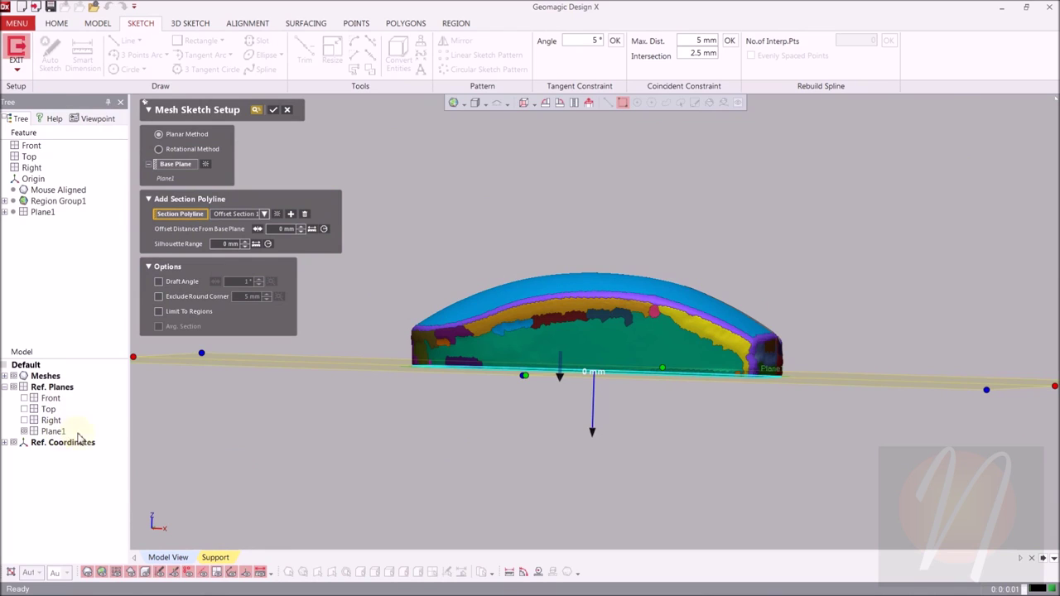
{"action": "left_click", "coordinate": [170, 165]}
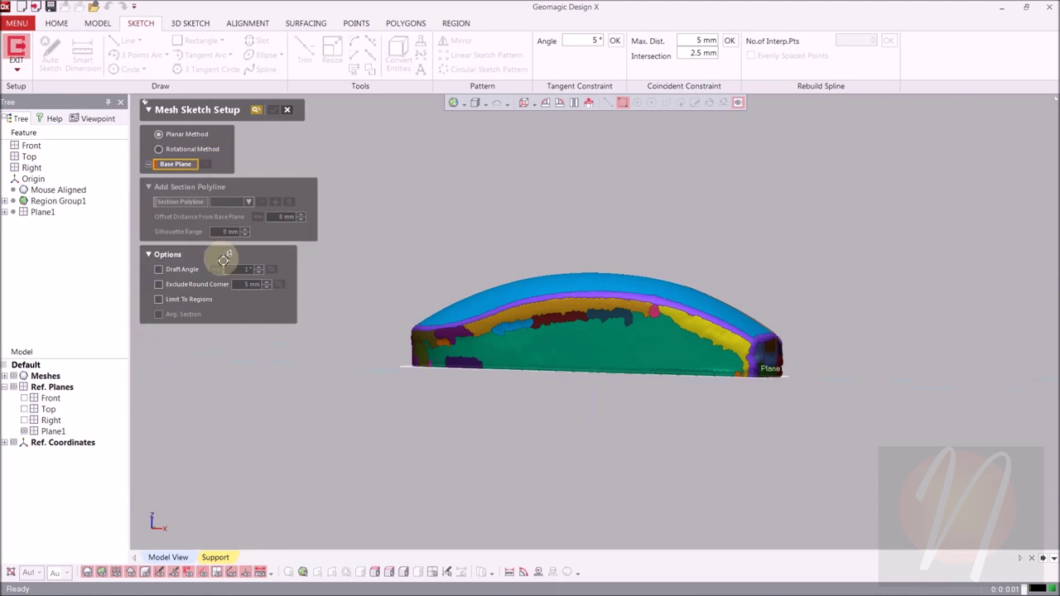
{"action": "right_click_drag", "start_coordinate": [575, 405], "coordinate": [500, 323]}
{"action": "left_click", "coordinate": [426, 319]}
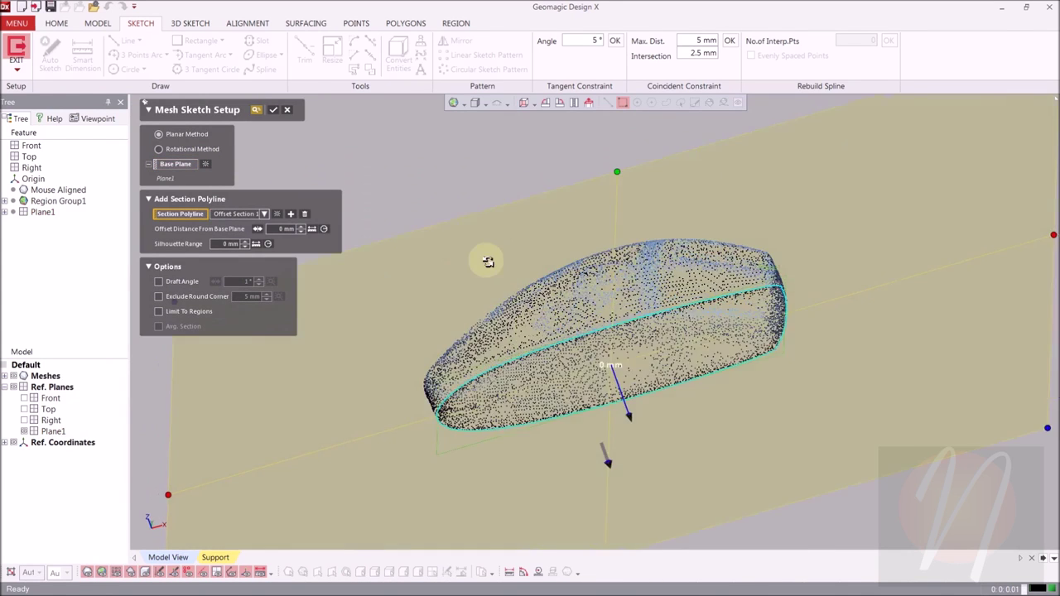
{"action": "right_click_drag", "start_coordinate": [486, 260], "coordinate": [508, 265]}
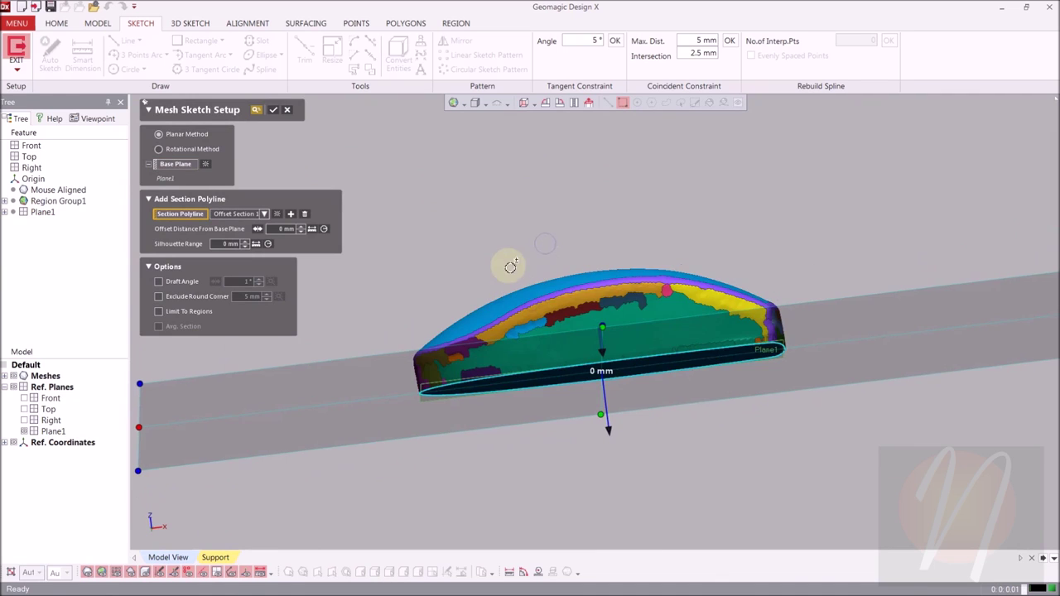
- Set a 3 mm offset flipped into the mouse body and create Sketch1 (Mesh)
{"action": "left_click", "coordinate": [286, 234]}
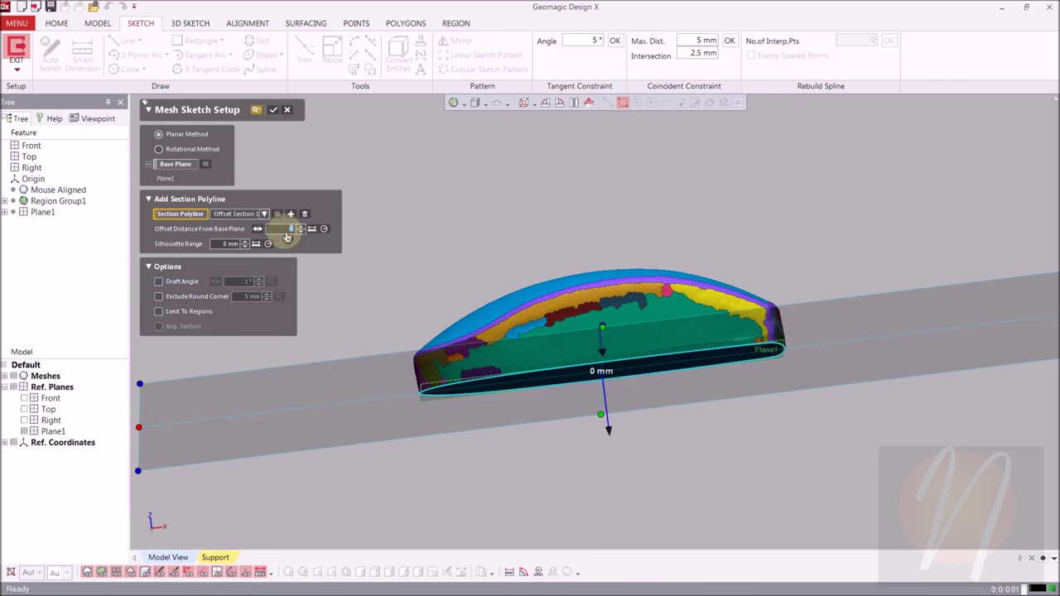
{"action": "type", "text": "3"}
{"action": "key", "text": "Return"}
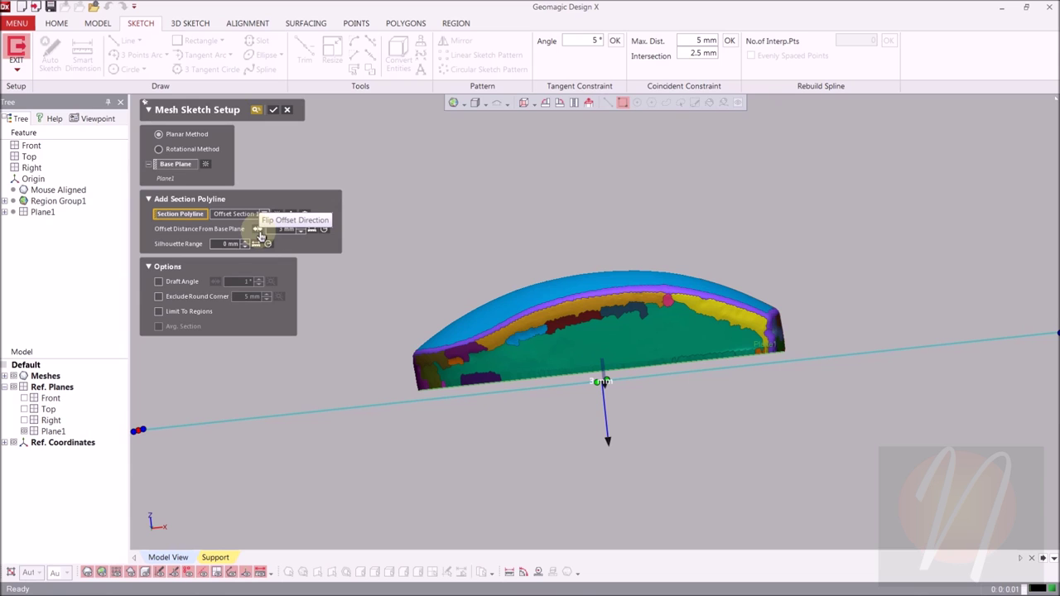
{"action": "left_click", "coordinate": [259, 232]}
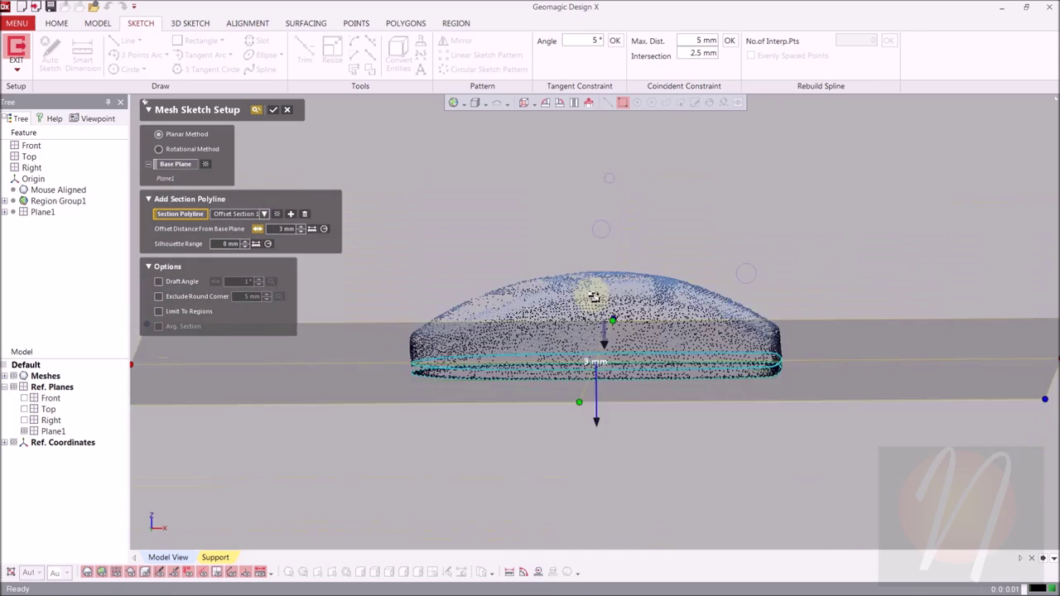
{"action": "right_click_drag", "start_coordinate": [594, 297], "coordinate": [462, 185]}
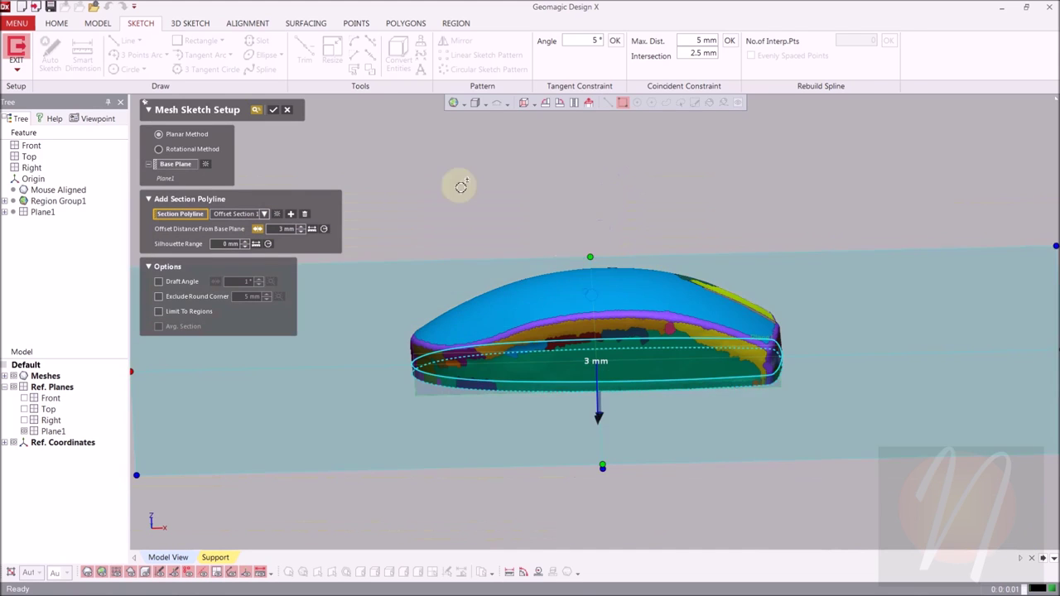
{"action": "left_click", "coordinate": [275, 111]}
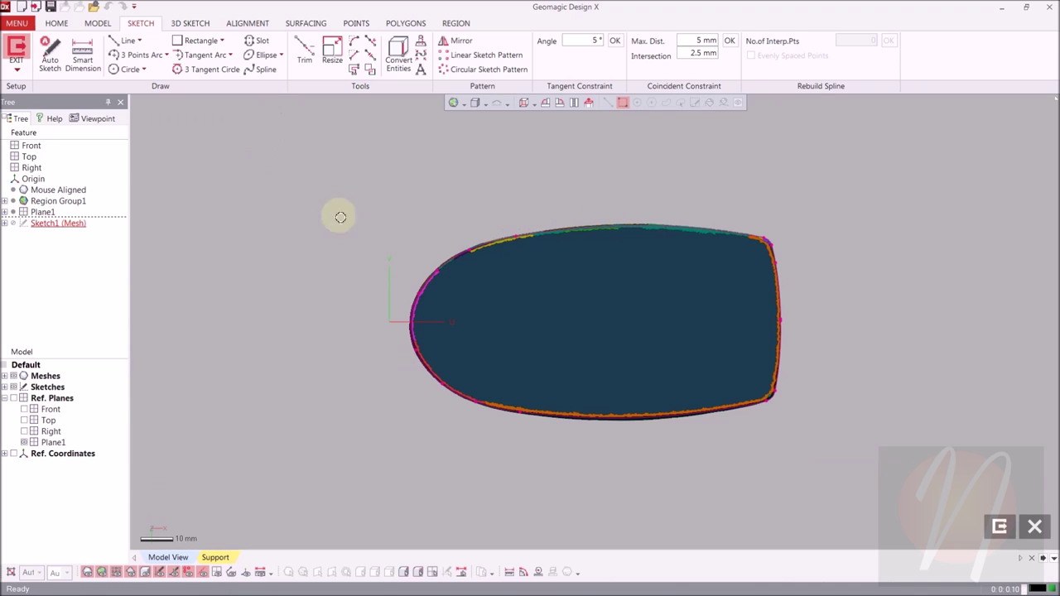
- Hide the mouse mesh and view the sketch's section outline from the front
{"action": "right_click_drag", "start_coordinate": [523, 232], "coordinate": [515, 300]}
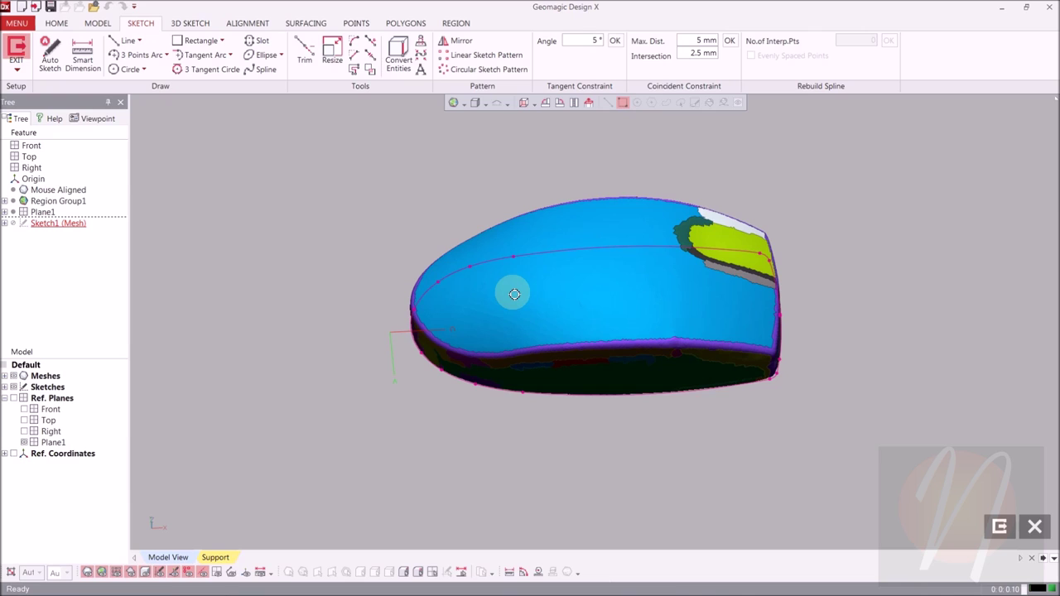
{"action": "key", "text": "ctrl+1"}
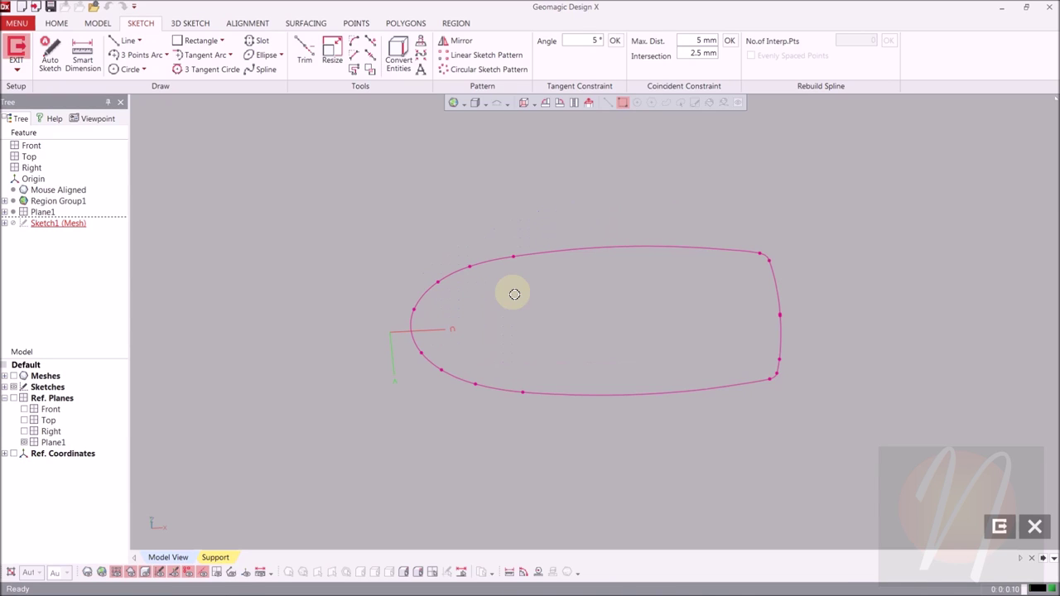
{"action": "key", "text": "ctrl+1"}
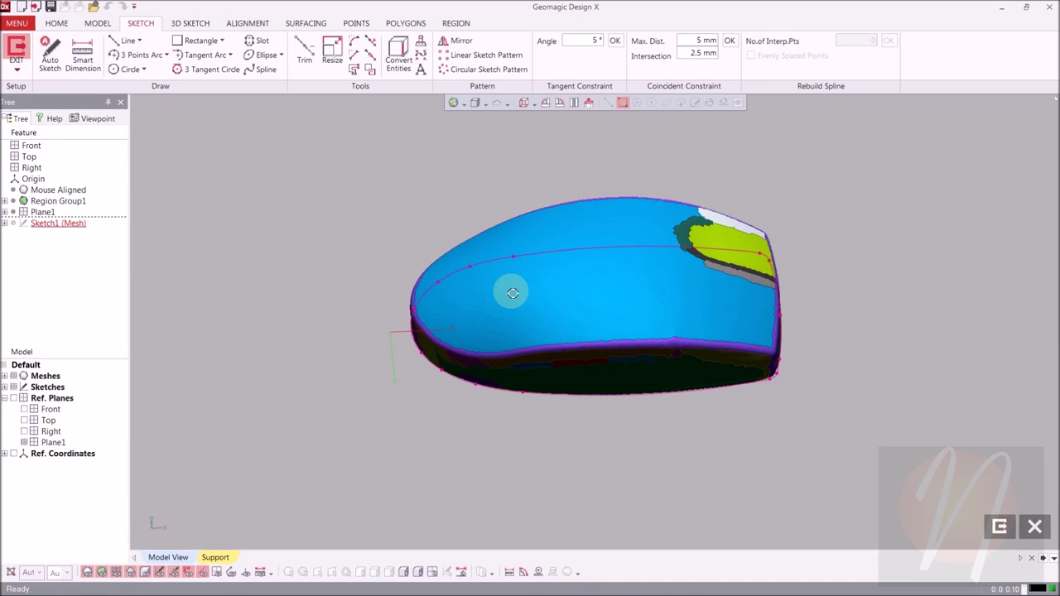
{"action": "key", "text": "ctrl+2"}
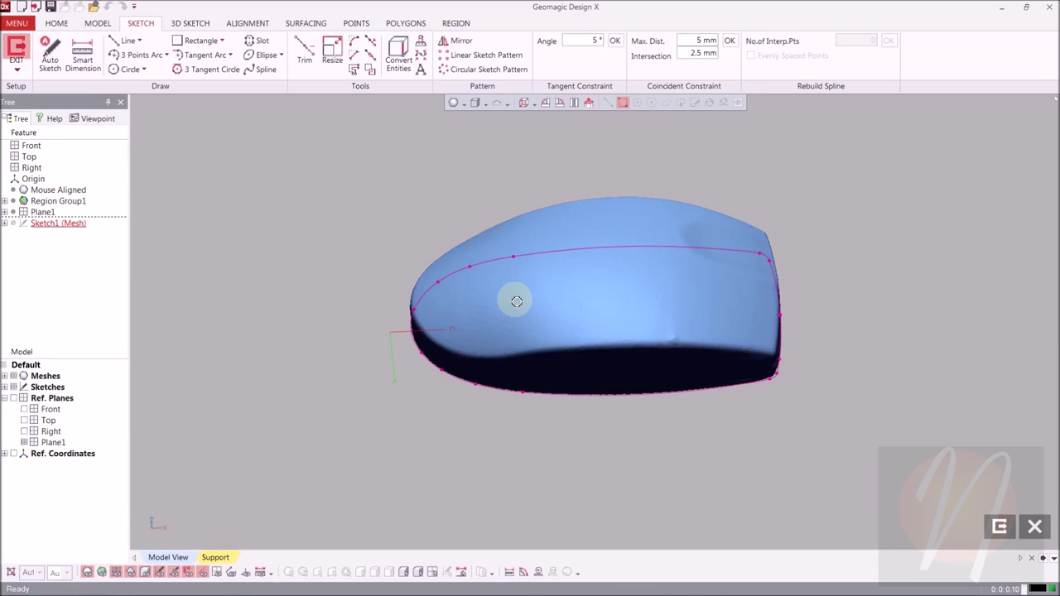
{"action": "key", "text": "ctrl+1"}
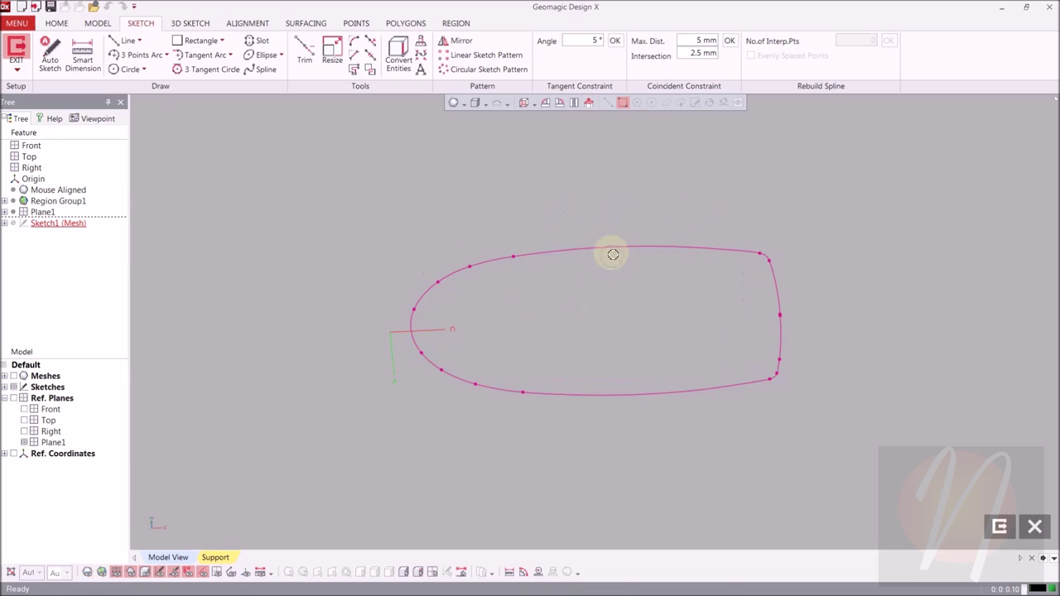
{"action": "left_click", "coordinate": [525, 105]}
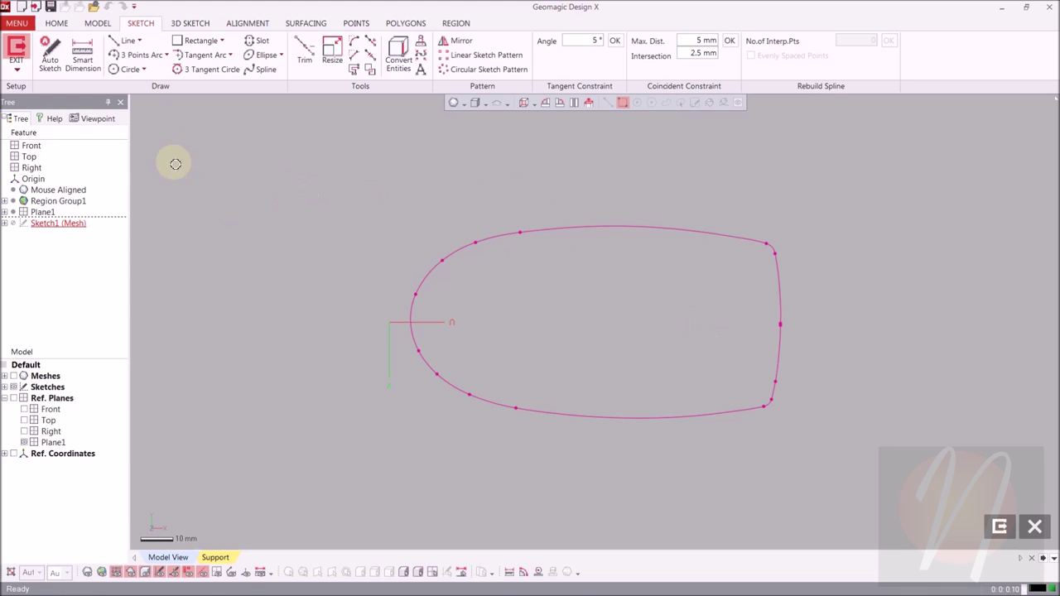
- Fit centerpoint arcs to the top, bottom and upper and lower right-end outline curves
{"action": "left_click", "coordinate": [167, 55]}
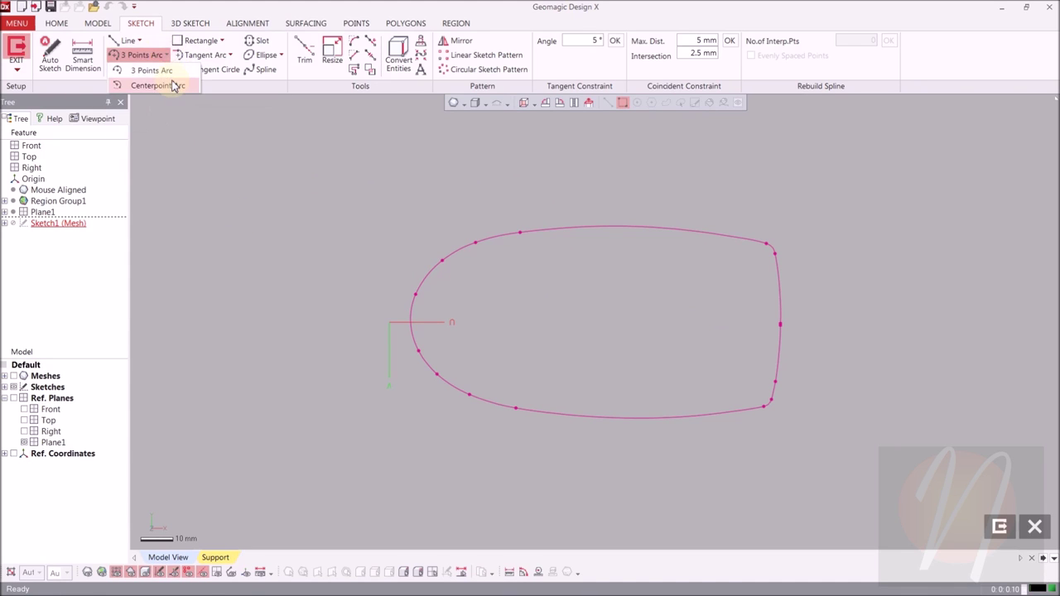
{"action": "left_click", "coordinate": [157, 86]}
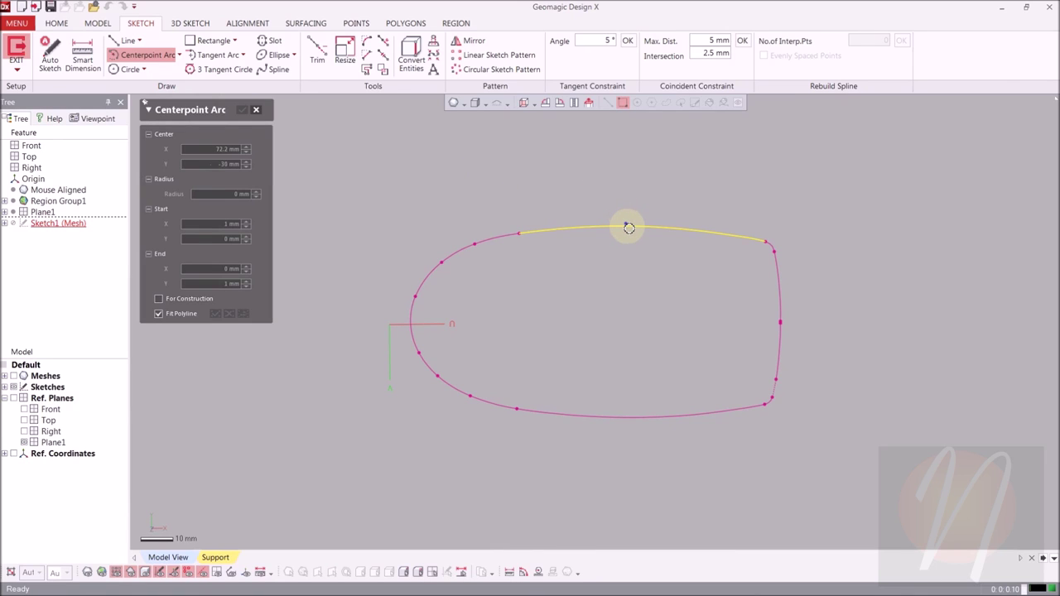
{"action": "left_click", "coordinate": [629, 227]}
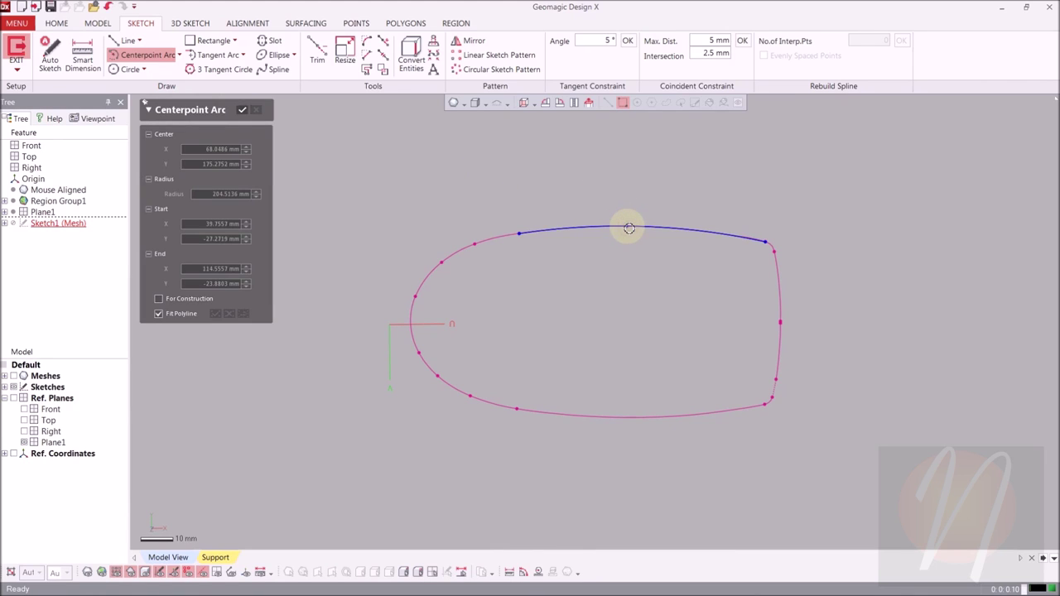
{"action": "left_click", "coordinate": [640, 420]}
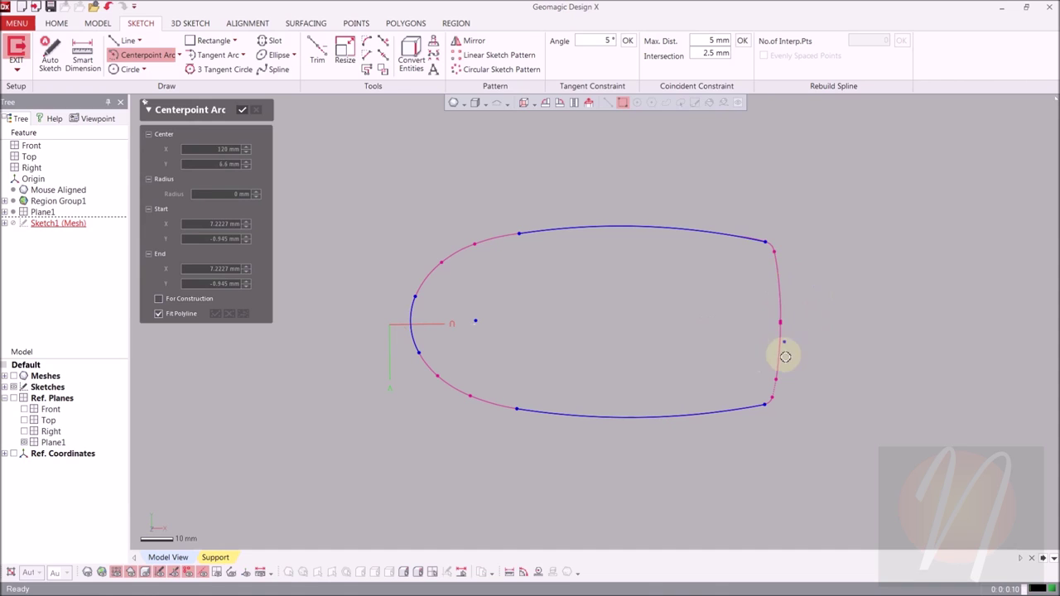
{"action": "left_click", "coordinate": [782, 287]}
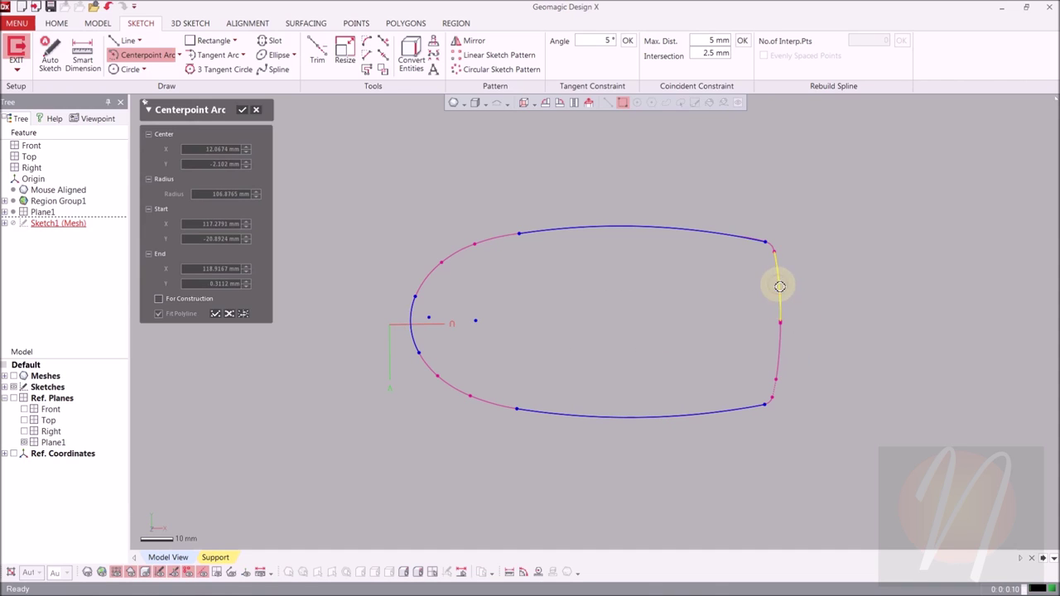
{"action": "left_click", "coordinate": [783, 357]}
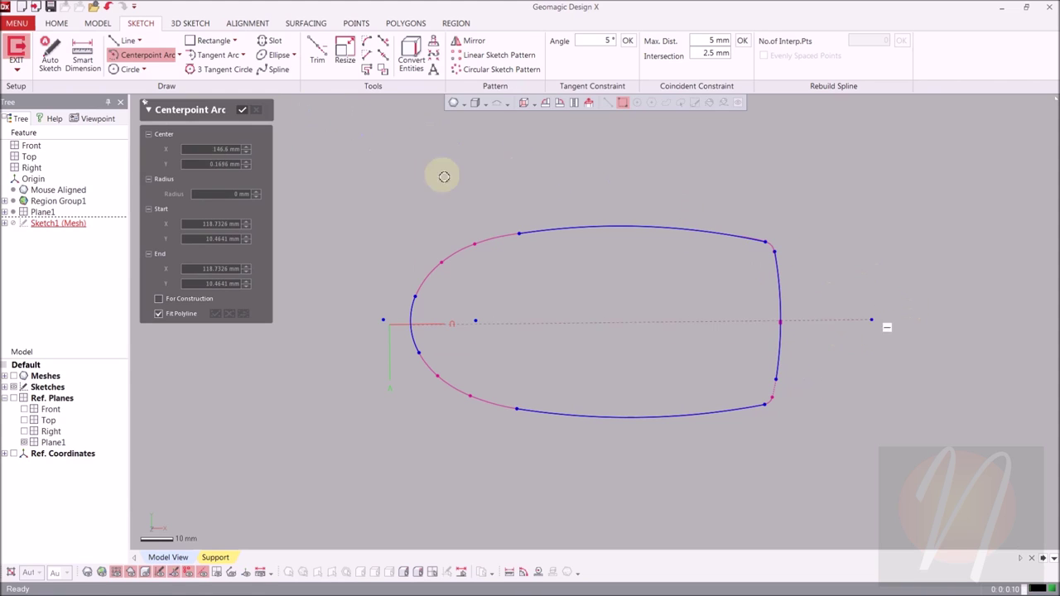
{"action": "left_click", "coordinate": [243, 112]}
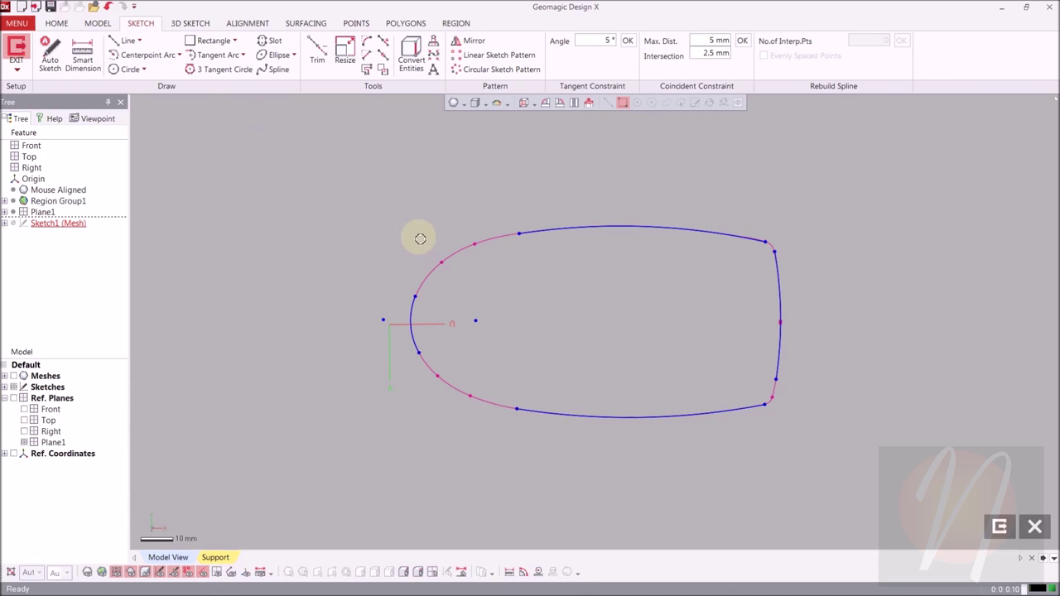
{"action": "left_click", "coordinate": [540, 192]}
- Add Fix constraints to the right-side fitted arcs and the left-end arc
{"action": "mouse_move", "coordinate": [584, 226]}
{"action": "left_mouse_down"}
{"action": "mouse_move", "coordinate": [705, 539]}
{"action": "mouse_move", "coordinate": [697, 525]}
{"action": "left_mouse_up"}
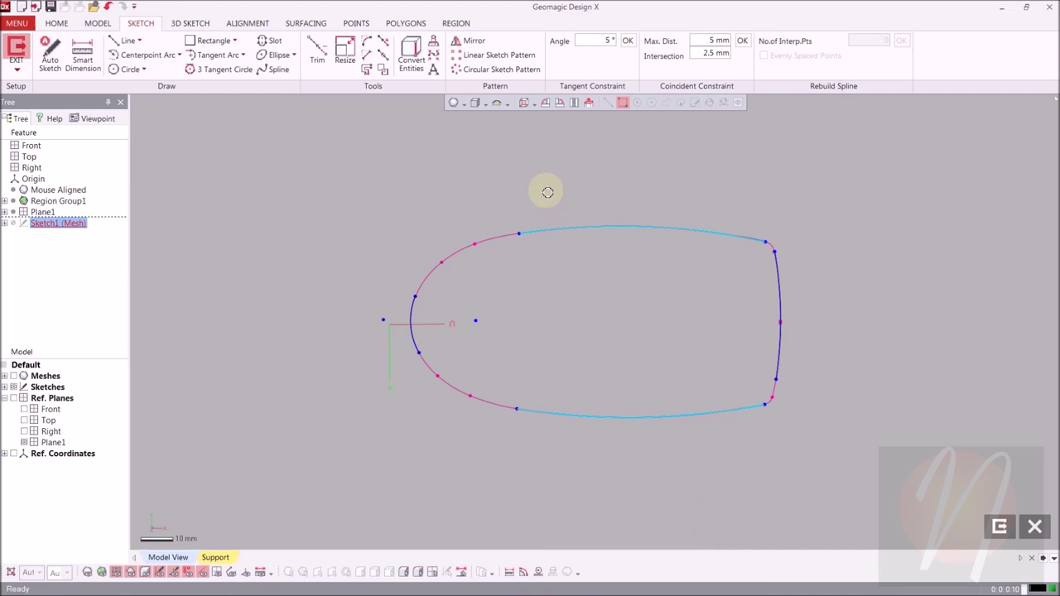
{"action": "right_click", "coordinate": [560, 167]}
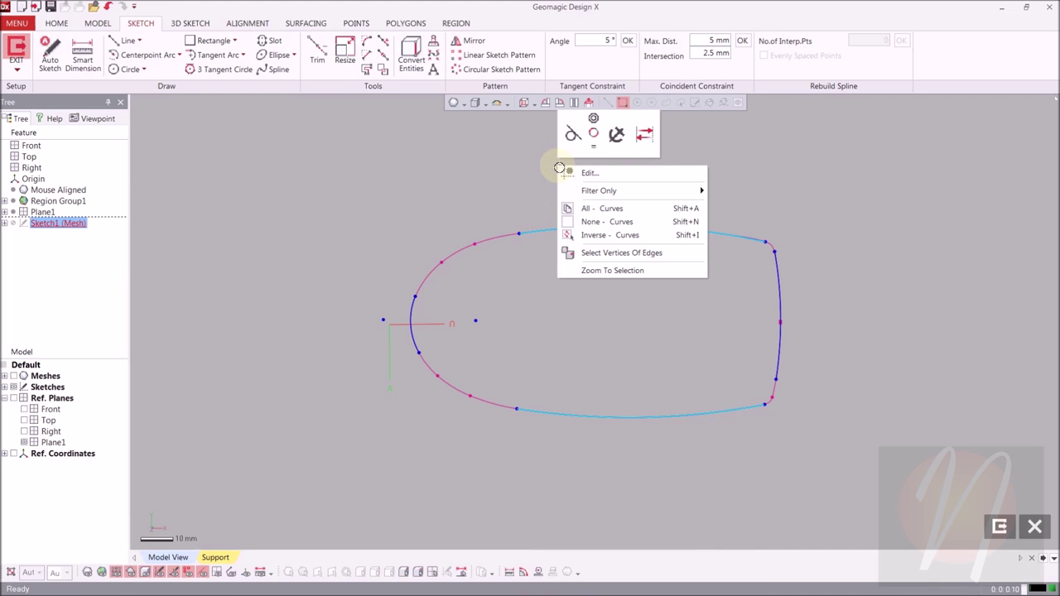
{"action": "left_click", "coordinate": [617, 139]}
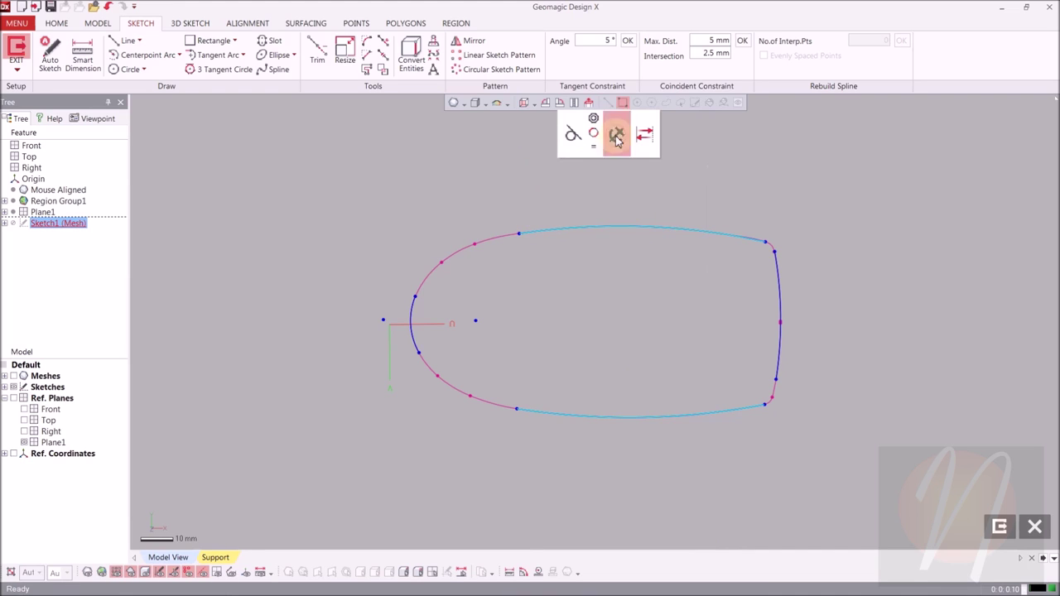
{"action": "mouse_move", "coordinate": [310, 295]}
{"action": "left_mouse_down"}
{"action": "mouse_move", "coordinate": [596, 325]}
{"action": "mouse_move", "coordinate": [911, 340]}
{"action": "left_mouse_up"}
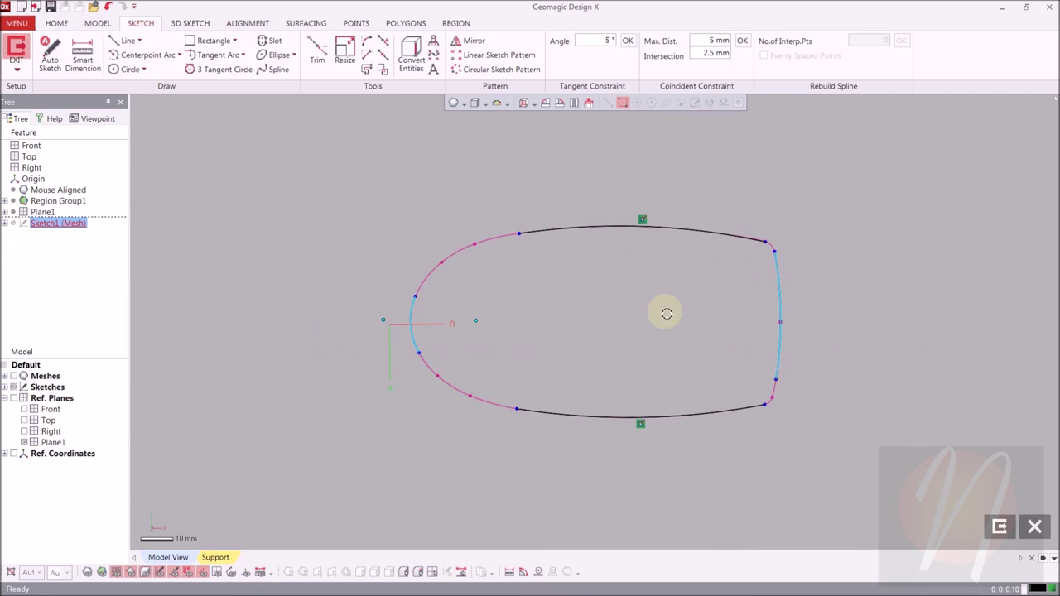
{"action": "right_click", "coordinate": [597, 287]}
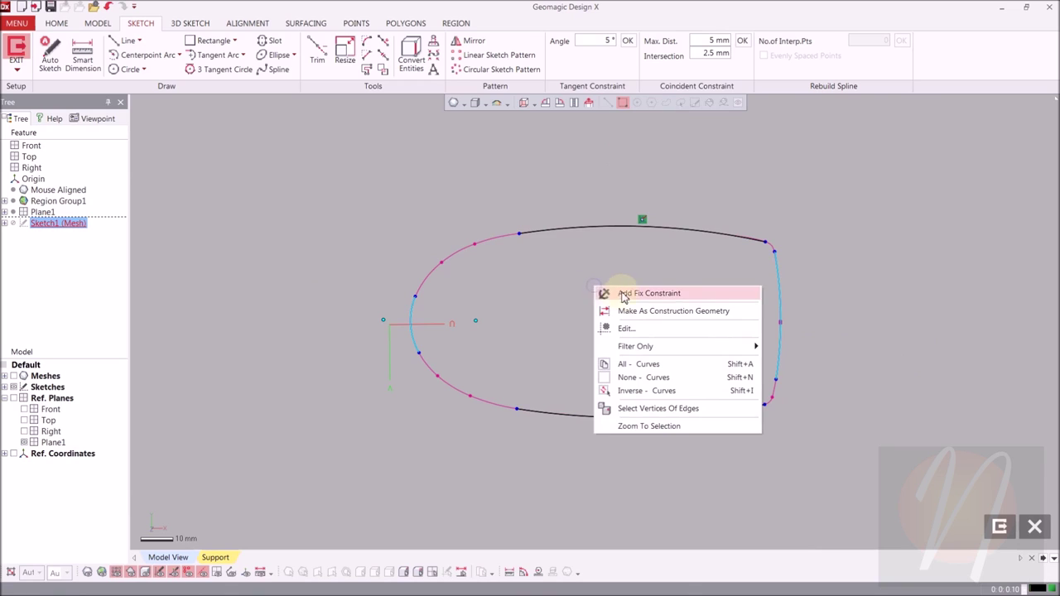
{"action": "left_click", "coordinate": [626, 293]}
{"action": "left_click", "coordinate": [293, 215]}
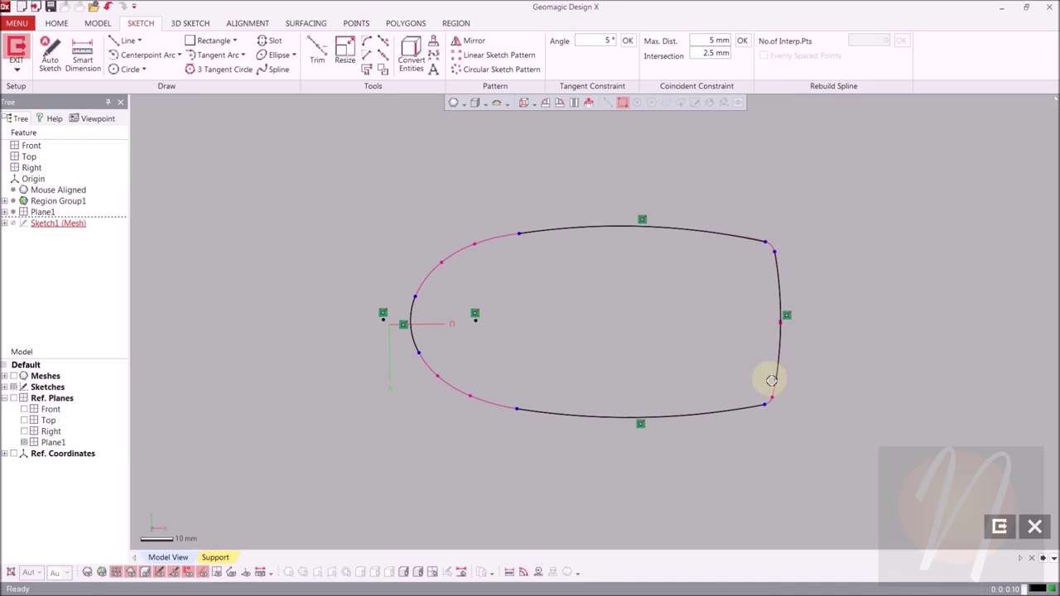
- Draw tangent arcs along the upper-left and lower-left of the outline's rounded left end
{"action": "left_click", "coordinate": [222, 58]}
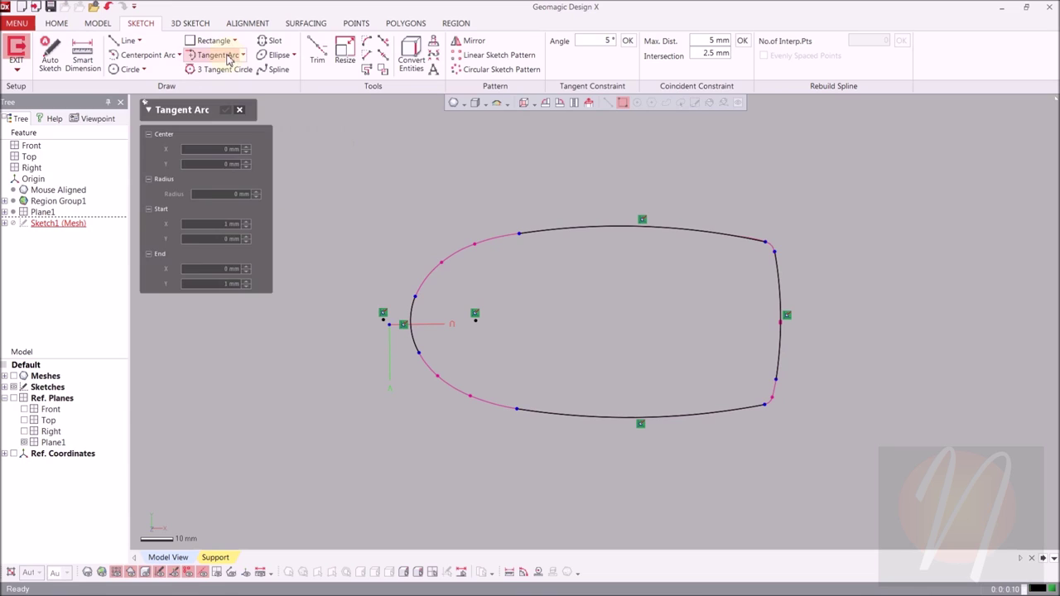
{"action": "left_click", "coordinate": [522, 236]}
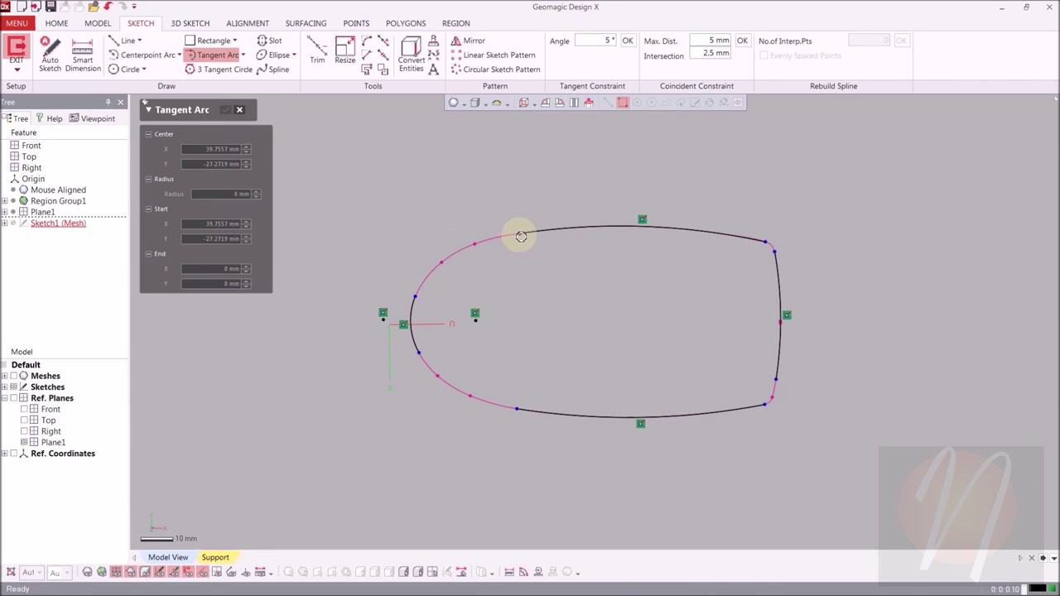
{"action": "left_click_drag", "start_coordinate": [521, 236], "coordinate": [458, 256]}
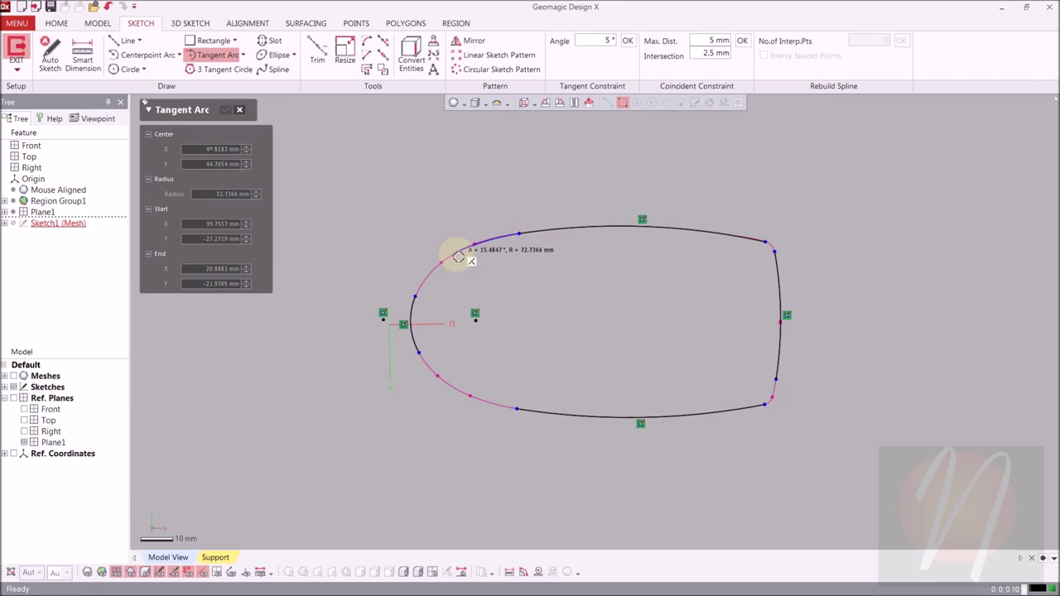
{"action": "left_click", "coordinate": [461, 256]}
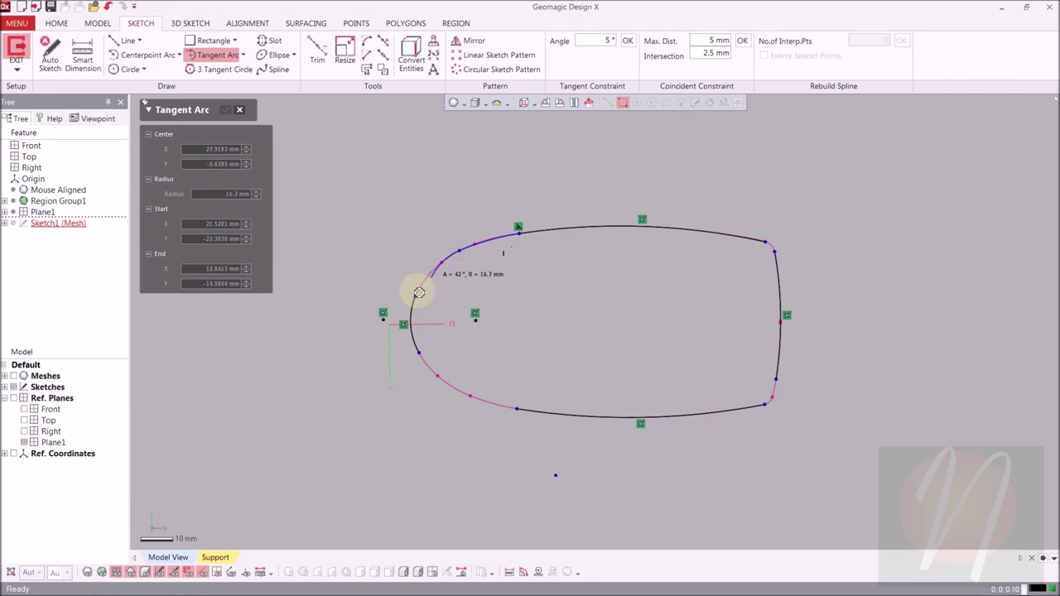
{"action": "left_click", "coordinate": [418, 300]}
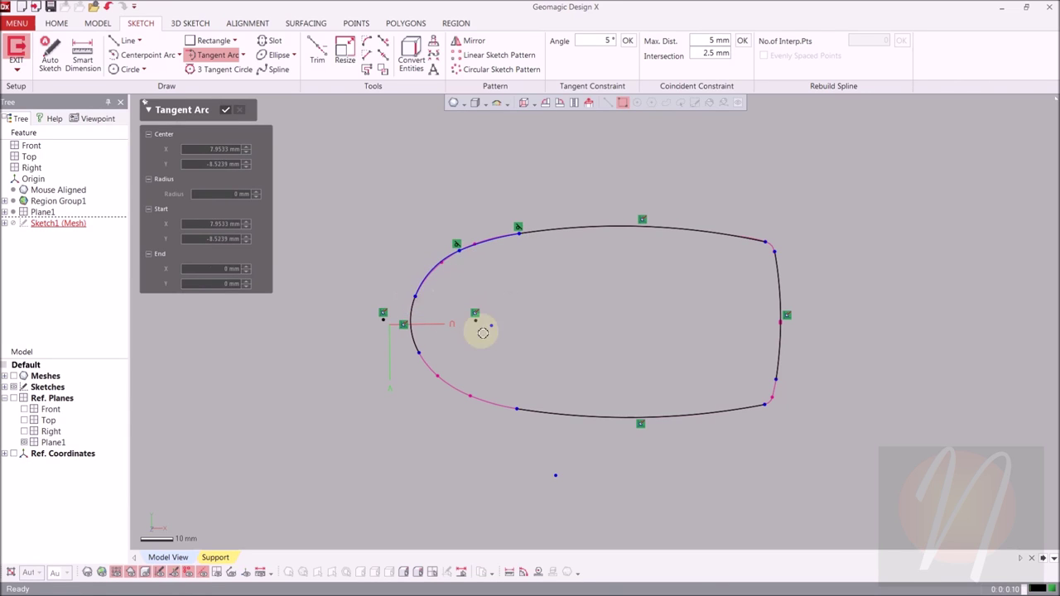
{"action": "left_click", "coordinate": [519, 228]}
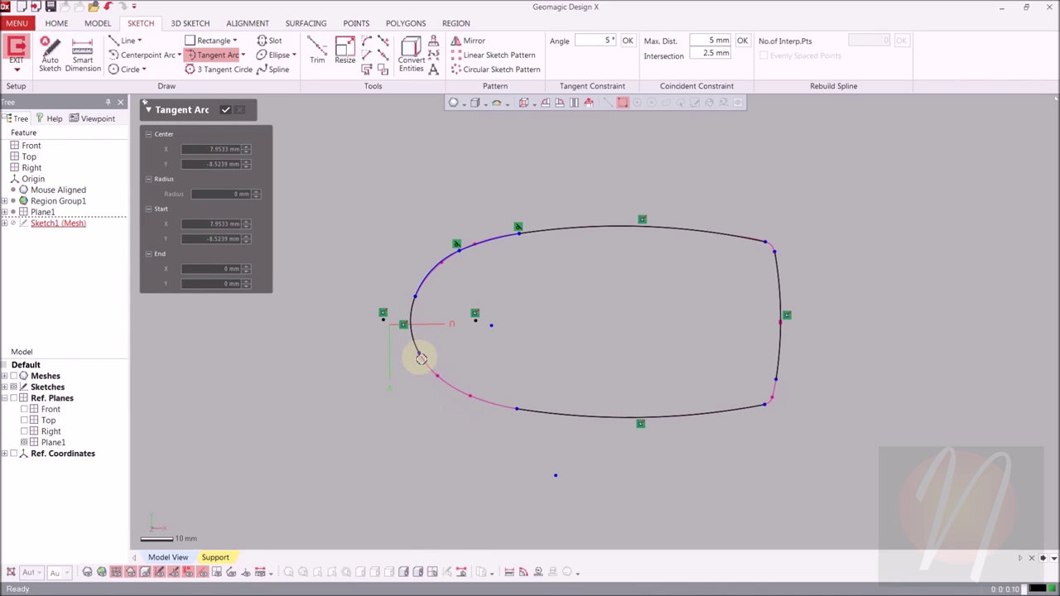
{"action": "left_click", "coordinate": [418, 354]}
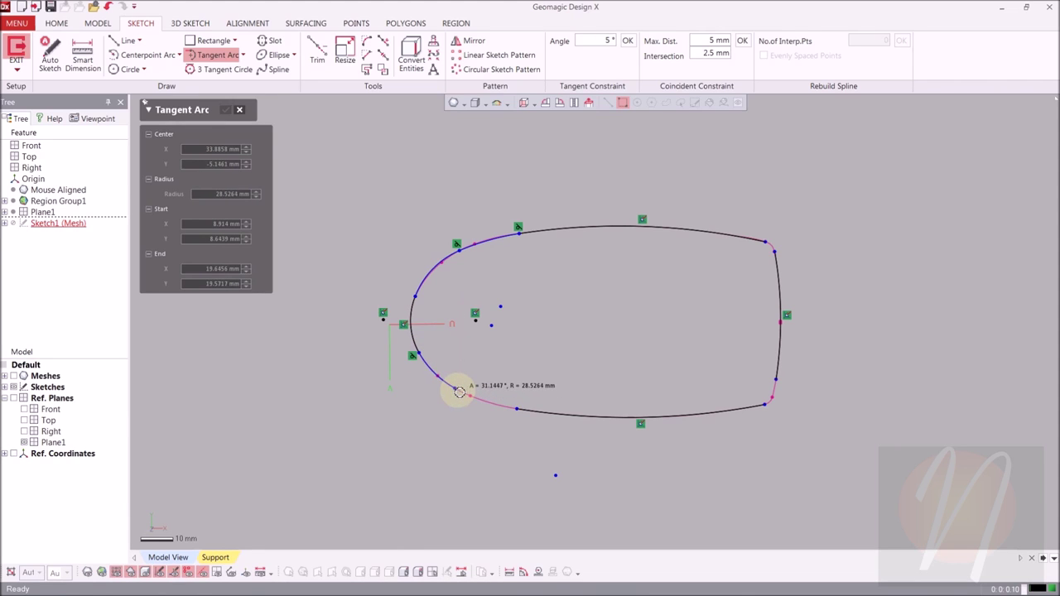
{"action": "left_click", "coordinate": [515, 408]}
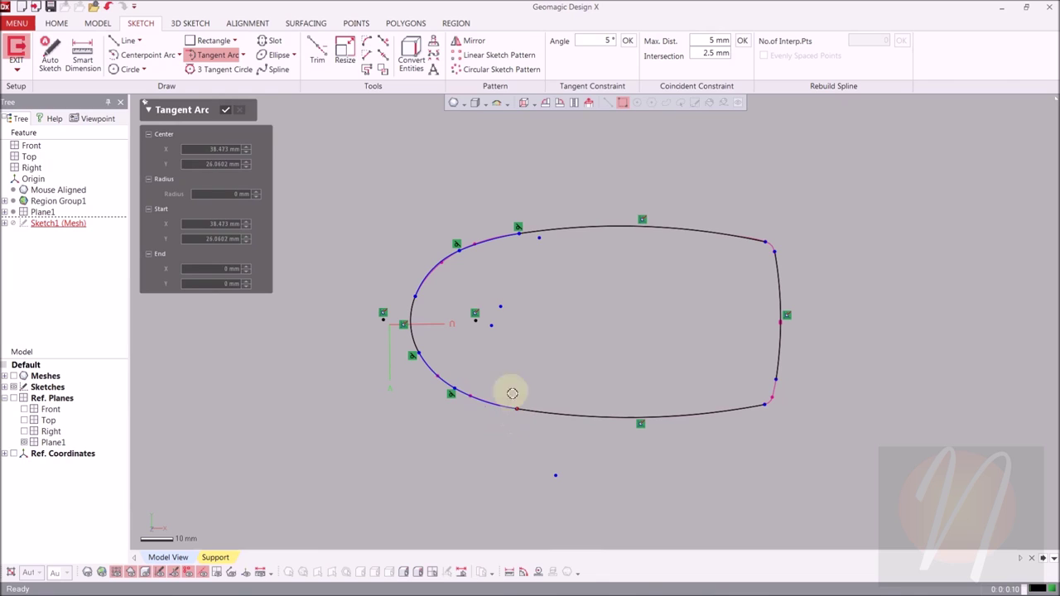
{"action": "left_click", "coordinate": [227, 112]}
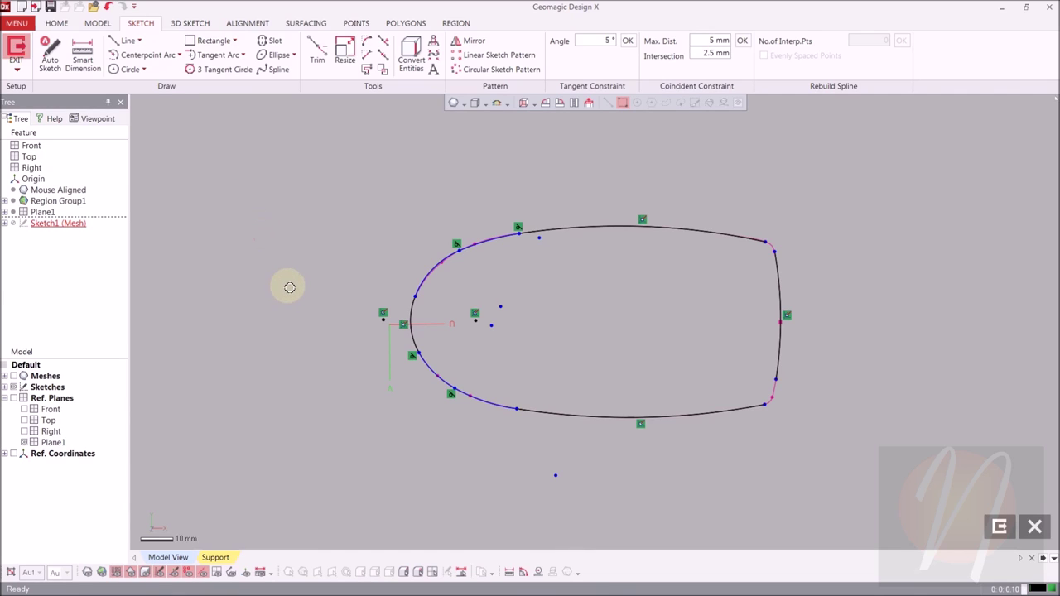
- Make the upper-left arc tangent to its neighbours and the lower-left arc tangent to the bottom curve
{"action": "left_click", "coordinate": [424, 280]}
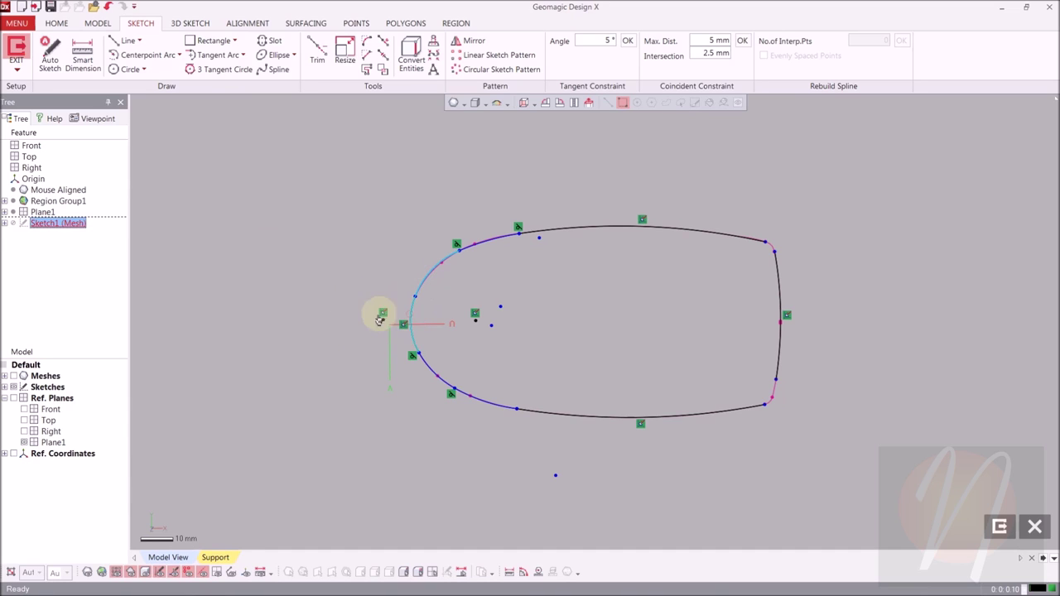
{"action": "right_click", "coordinate": [314, 243]}
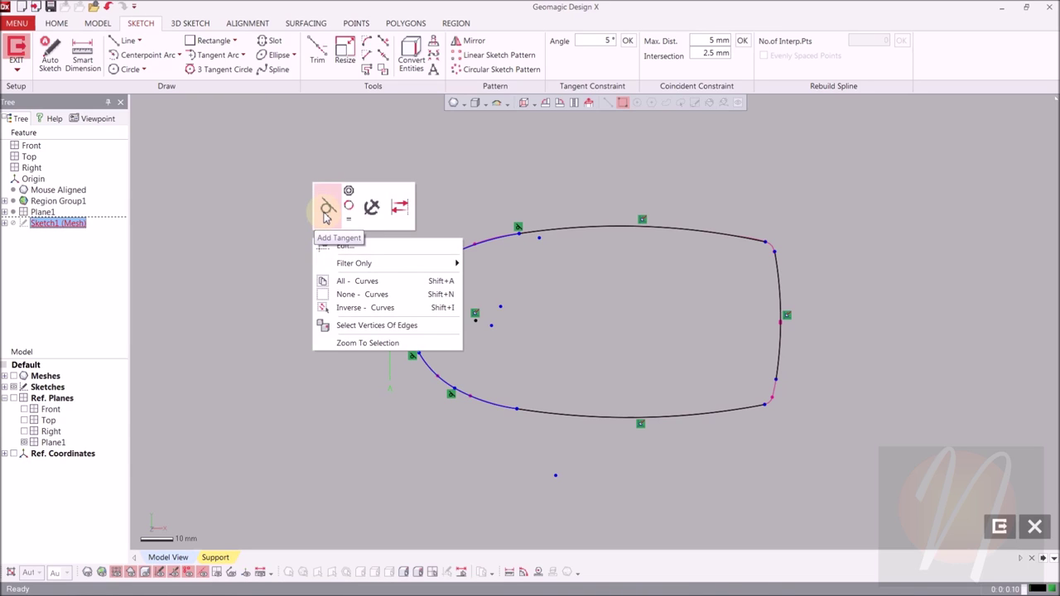
{"action": "left_click", "coordinate": [327, 213]}
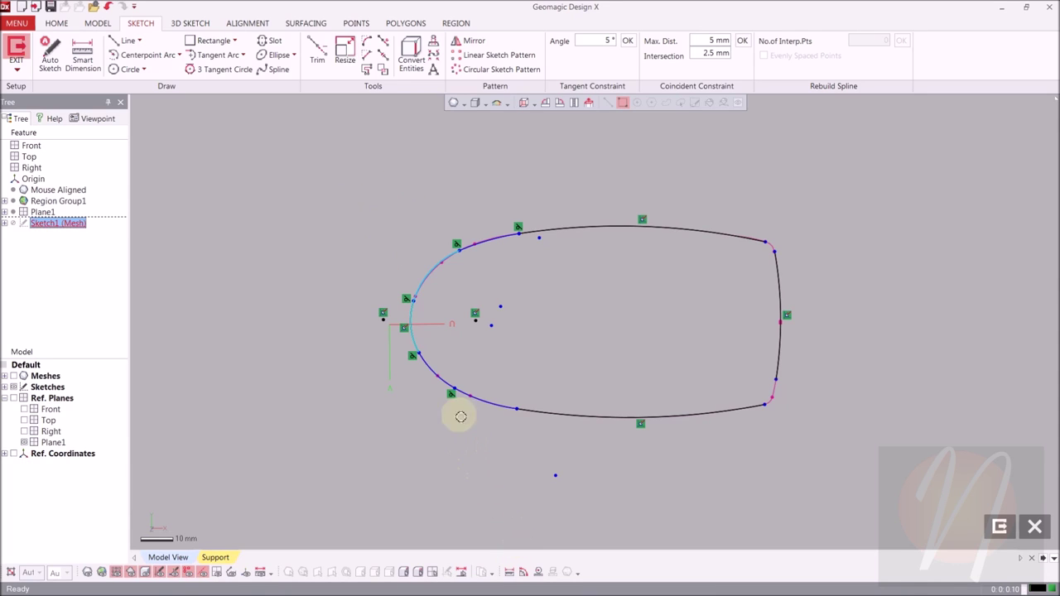
{"action": "left_click", "coordinate": [494, 406]}
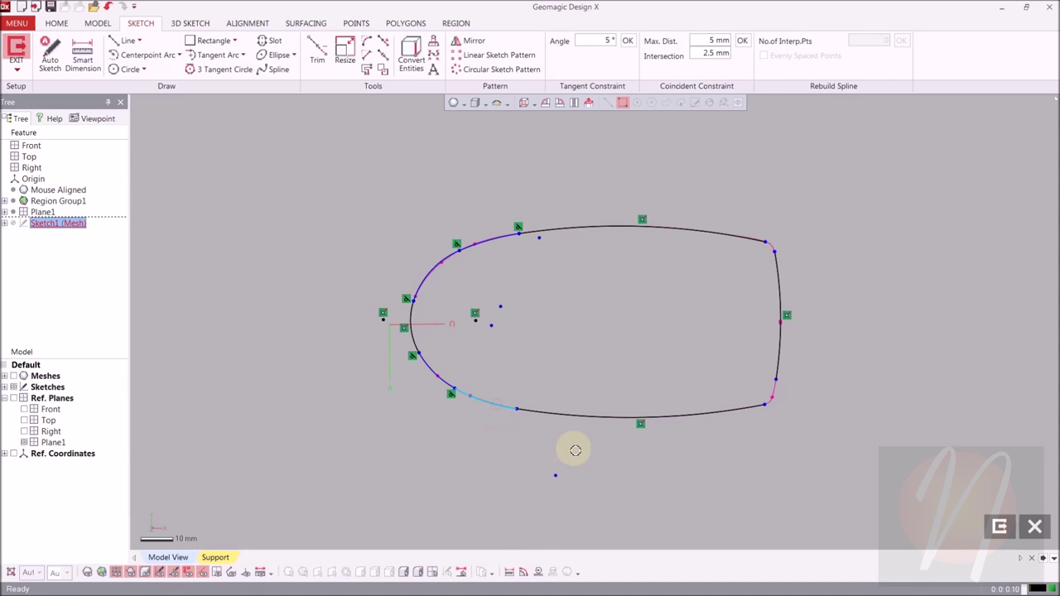
{"action": "left_click", "coordinate": [537, 414]}
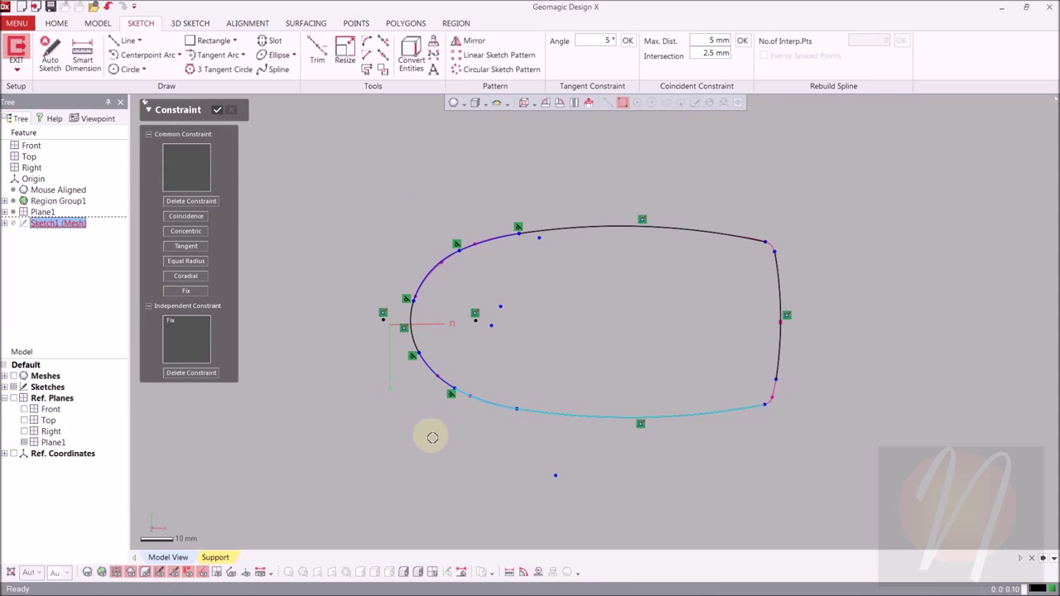
{"action": "left_click", "coordinate": [187, 246]}
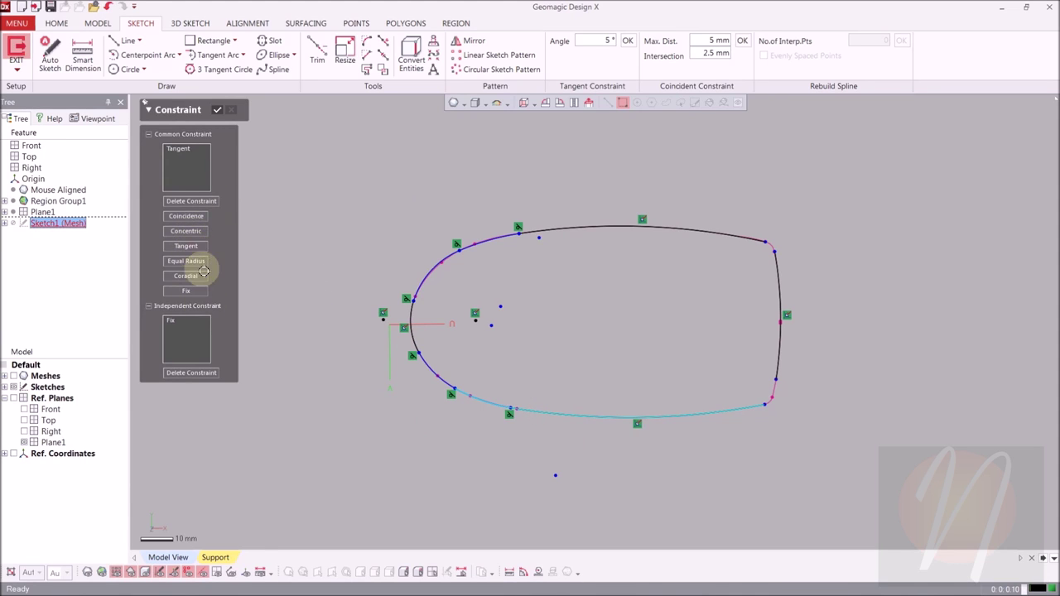
{"action": "left_click", "coordinate": [218, 112]}
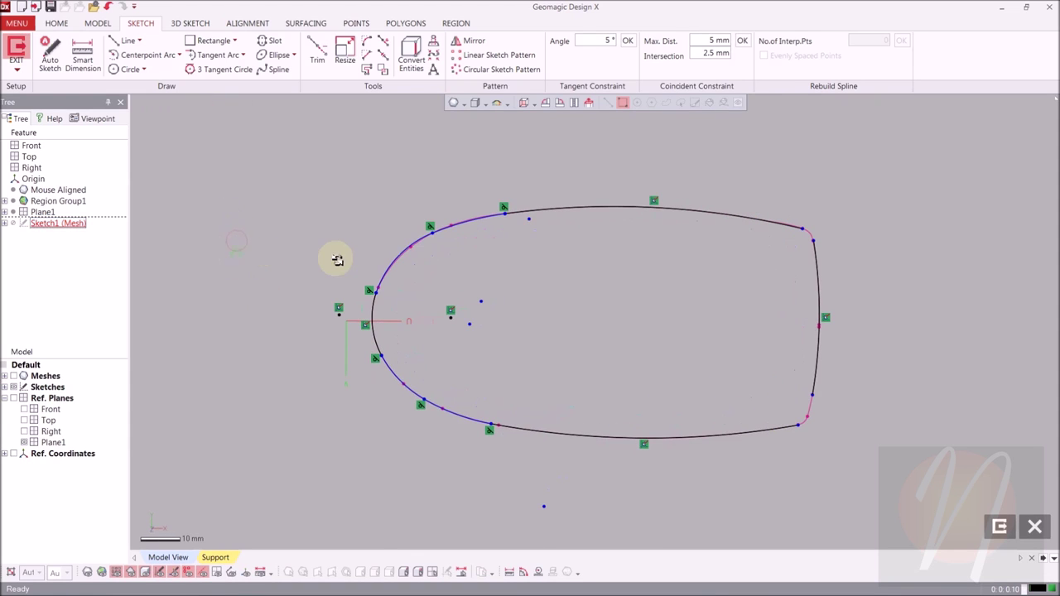
- Move the lower endpoint of the right-hand outline curve slightly downward
{"action": "left_click", "coordinate": [825, 317]}
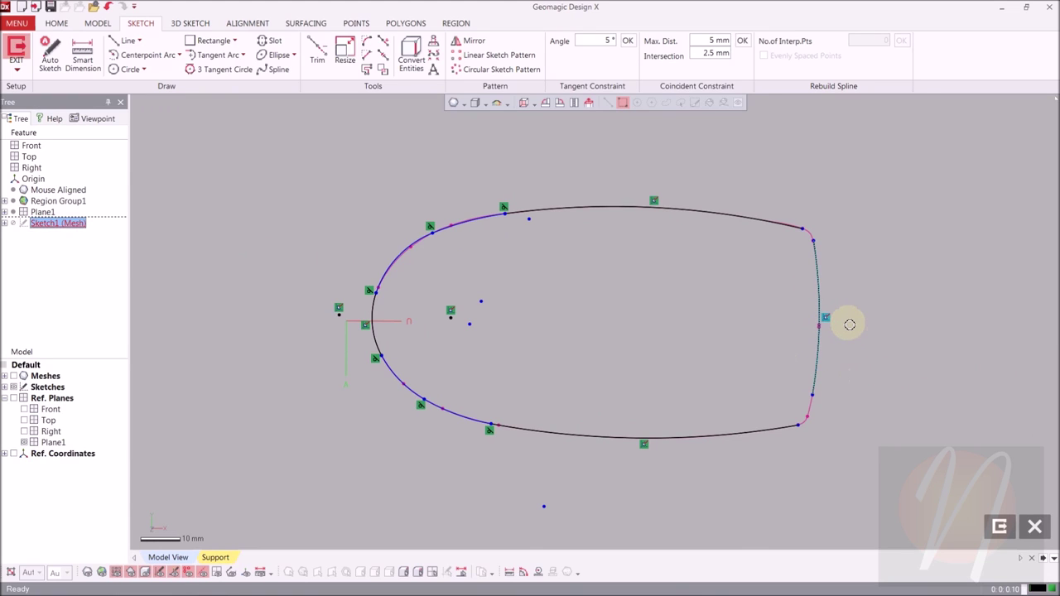
{"action": "left_click", "coordinate": [852, 367]}
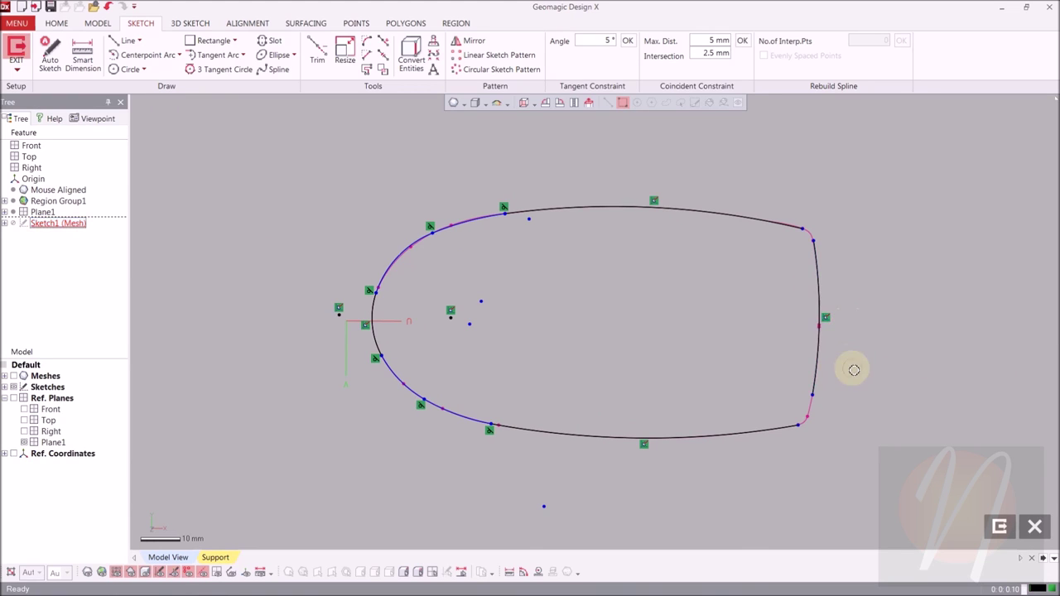
{"action": "left_click_drag", "start_coordinate": [812, 399], "coordinate": [810, 419]}
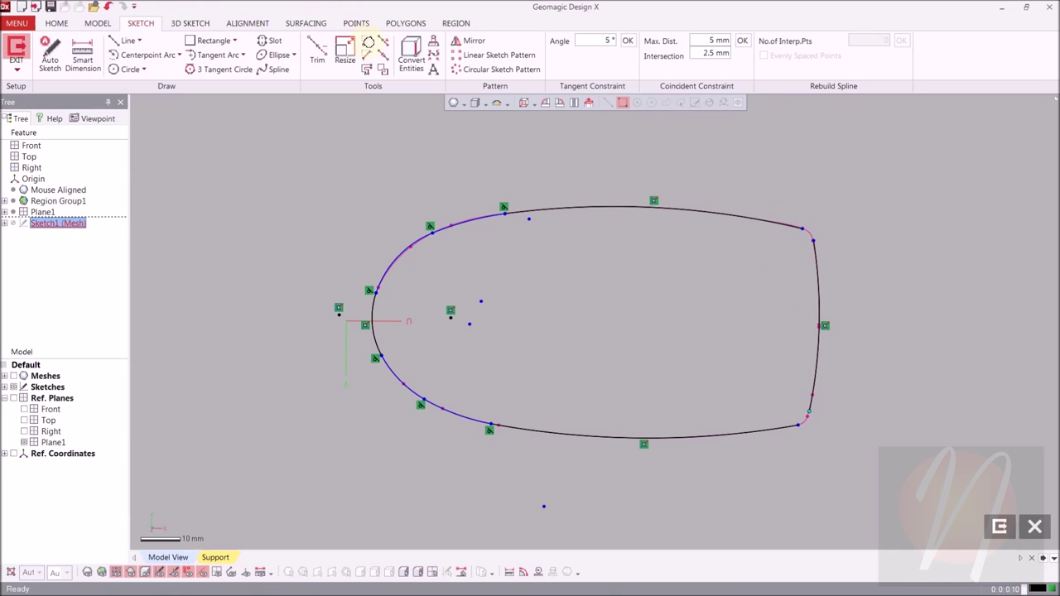
- Fillet the top-right and bottom-right corners where the right curve meets the top and bottom curves, then tighten both fillets
{"action": "left_click", "coordinate": [367, 44]}
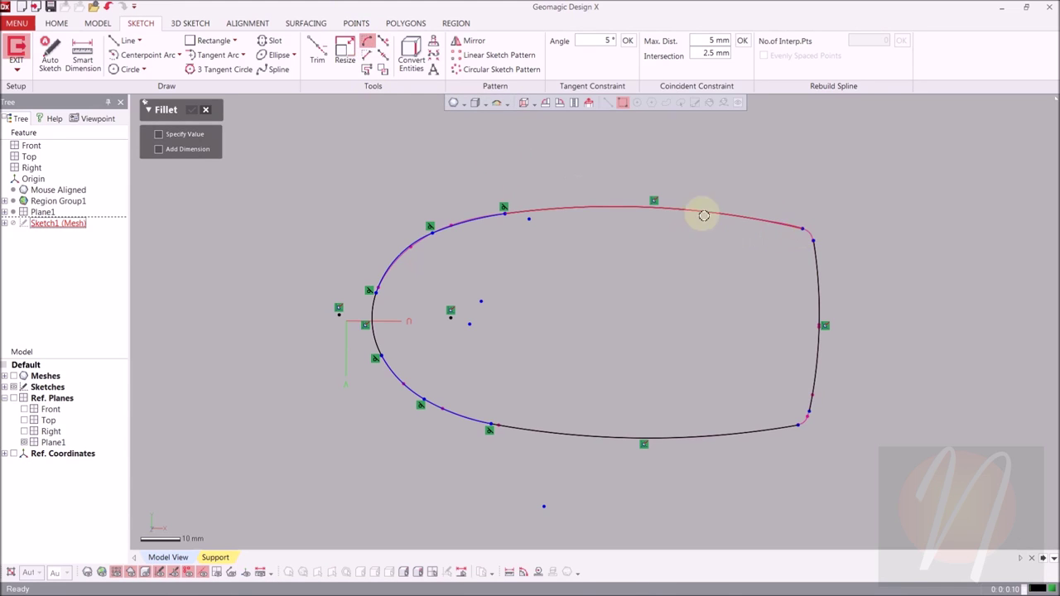
{"action": "left_click", "coordinate": [799, 229]}
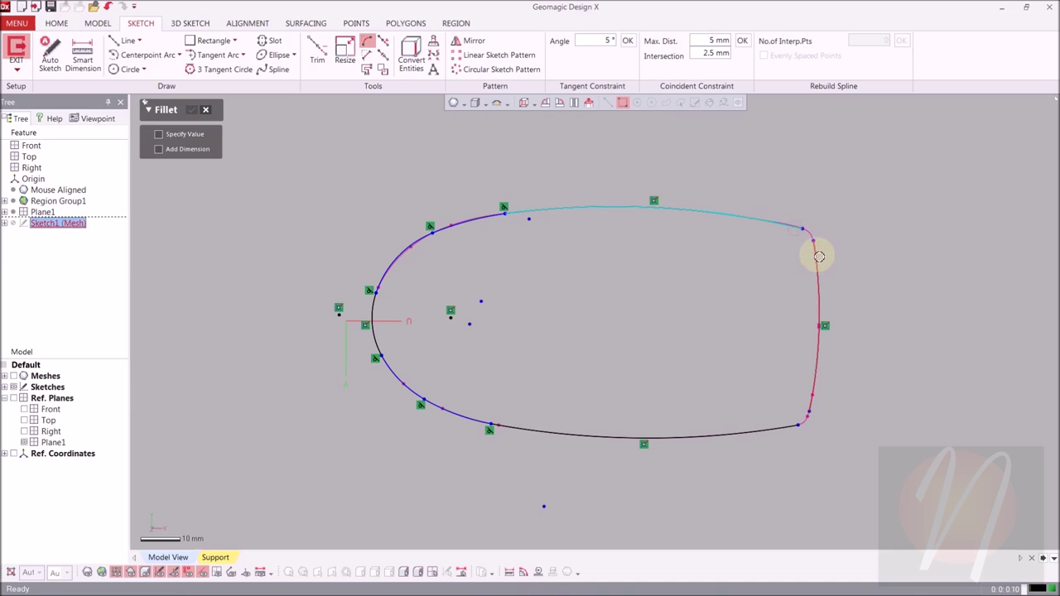
{"action": "left_click", "coordinate": [819, 257]}
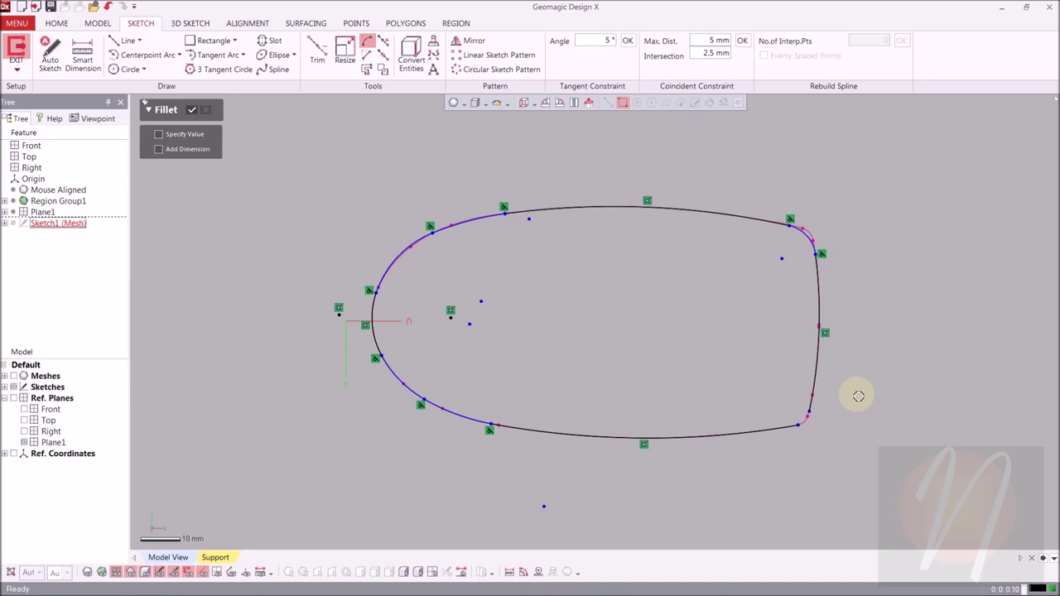
{"action": "left_click", "coordinate": [812, 408]}
{"action": "left_click", "coordinate": [781, 430]}
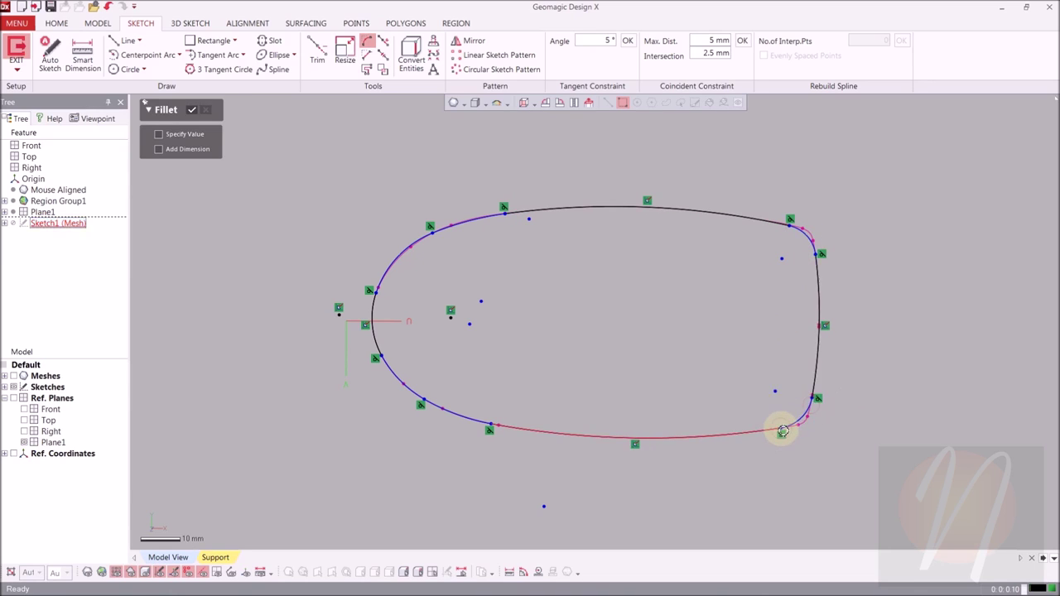
{"action": "left_click", "coordinate": [193, 112]}
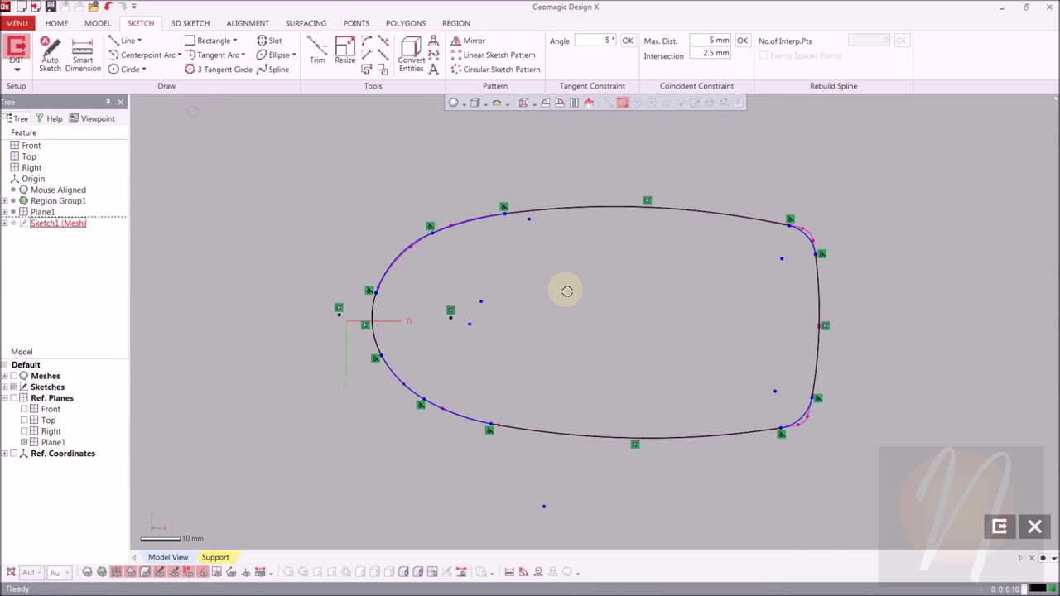
{"action": "left_click", "coordinate": [808, 238]}
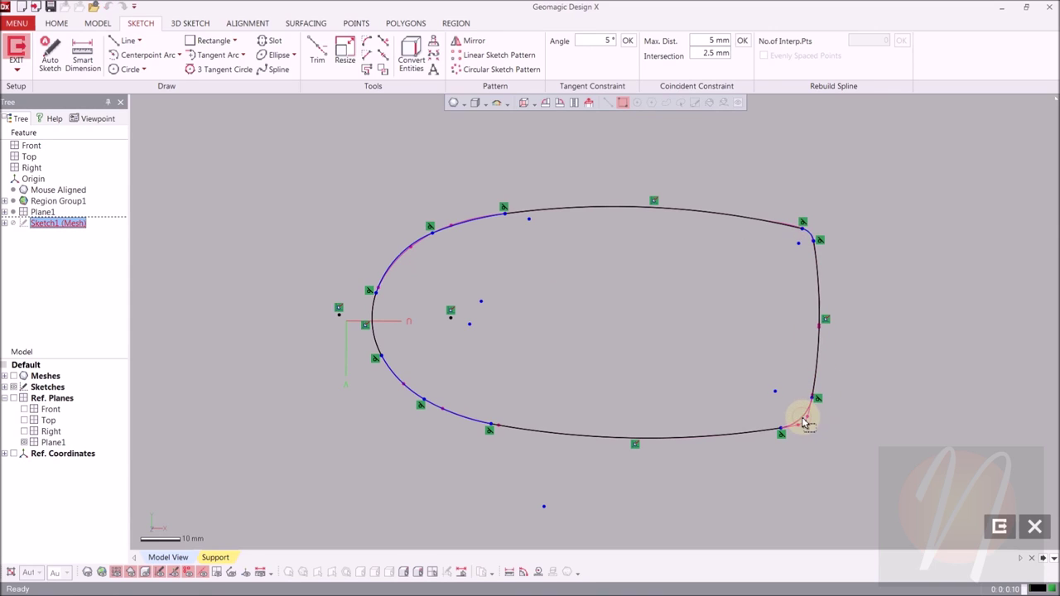
{"action": "left_click", "coordinate": [804, 422]}
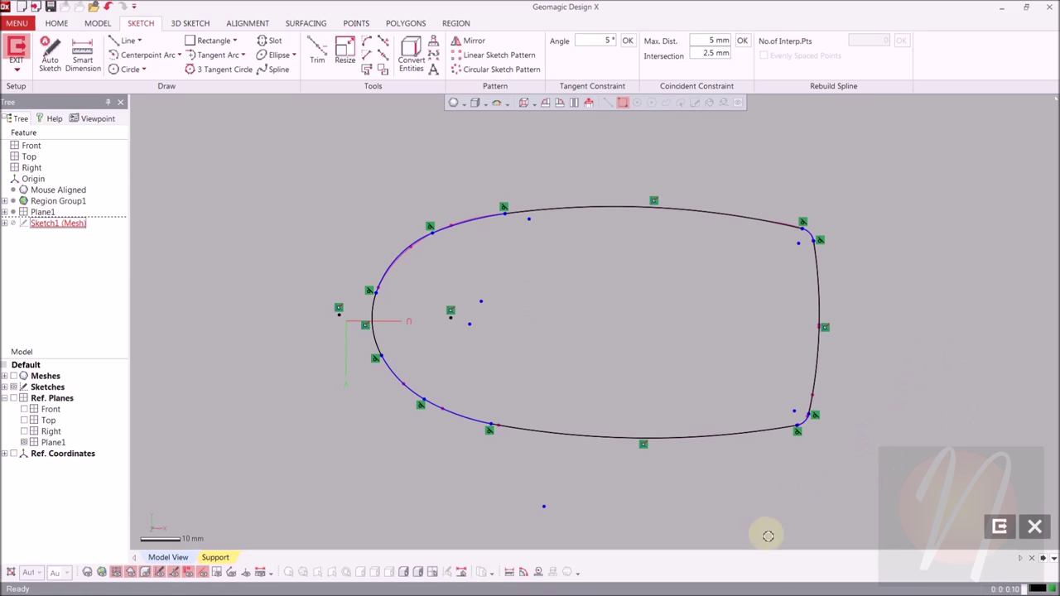
- Check the outline with an Accuracy Analyzer deviation colour map, then set it back to None
{"action": "right_click", "coordinate": [713, 573]}
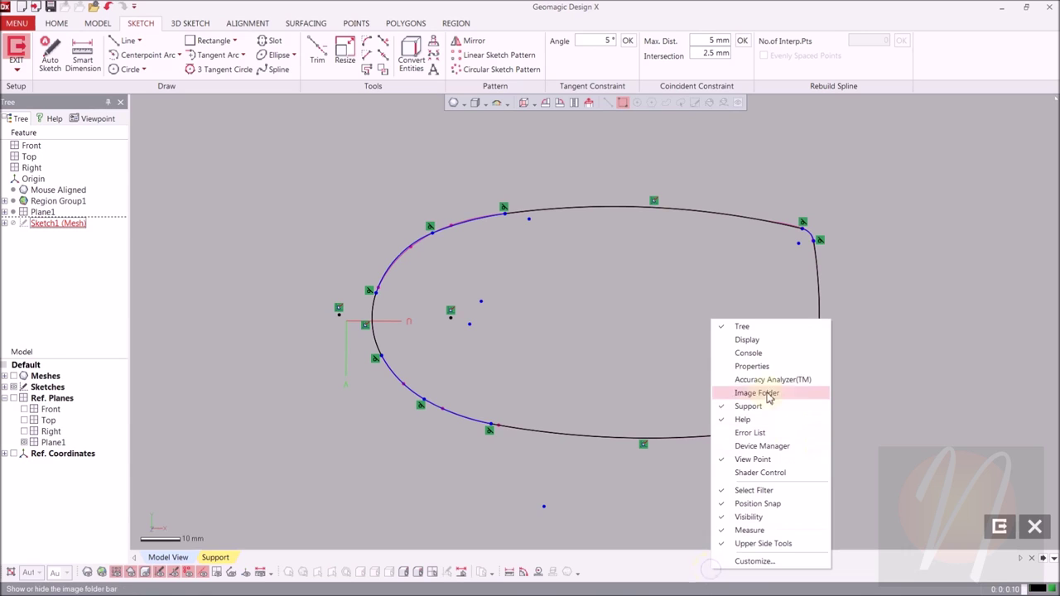
{"action": "left_click", "coordinate": [728, 386]}
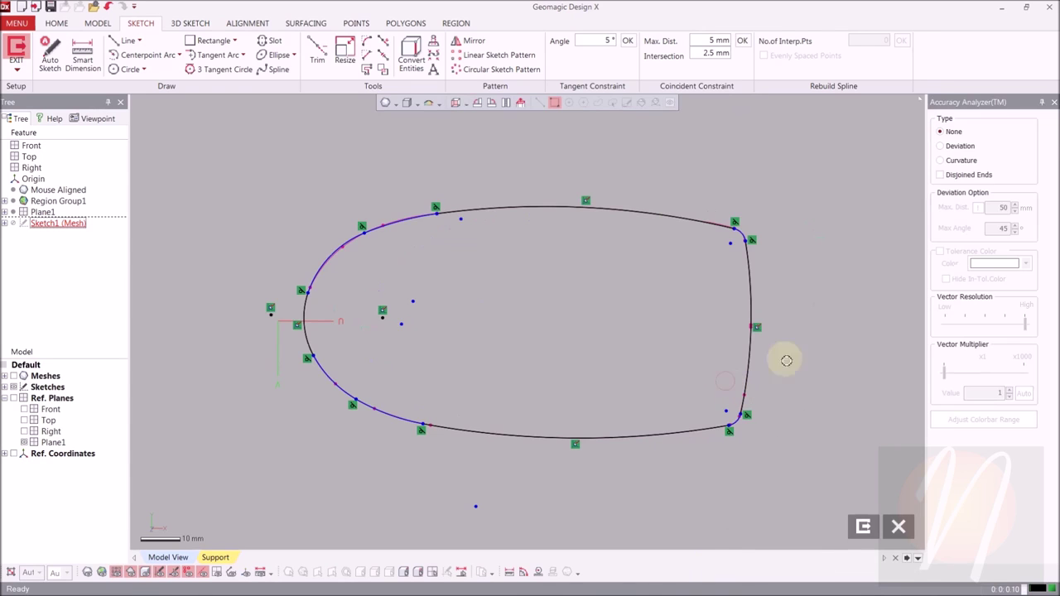
{"action": "left_click", "coordinate": [941, 147]}
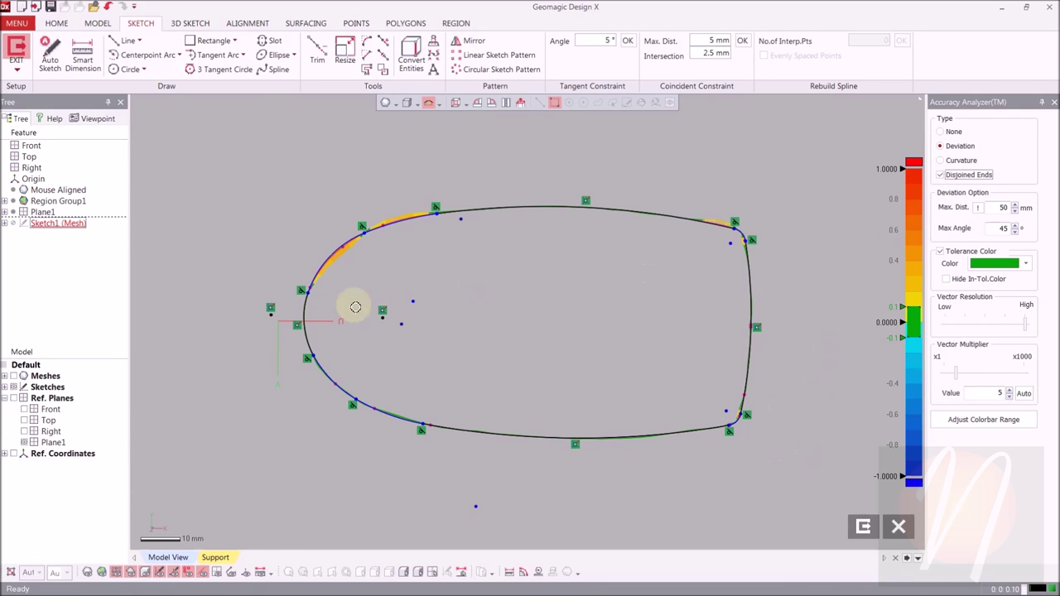
{"action": "left_click", "coordinate": [942, 132]}
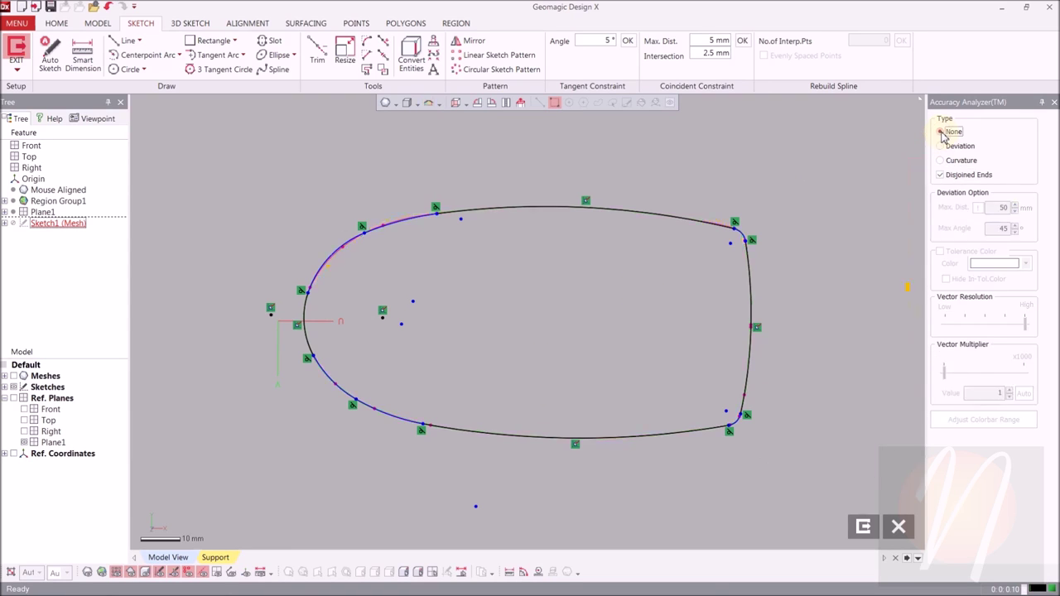
{"action": "left_click", "coordinate": [1043, 103]}
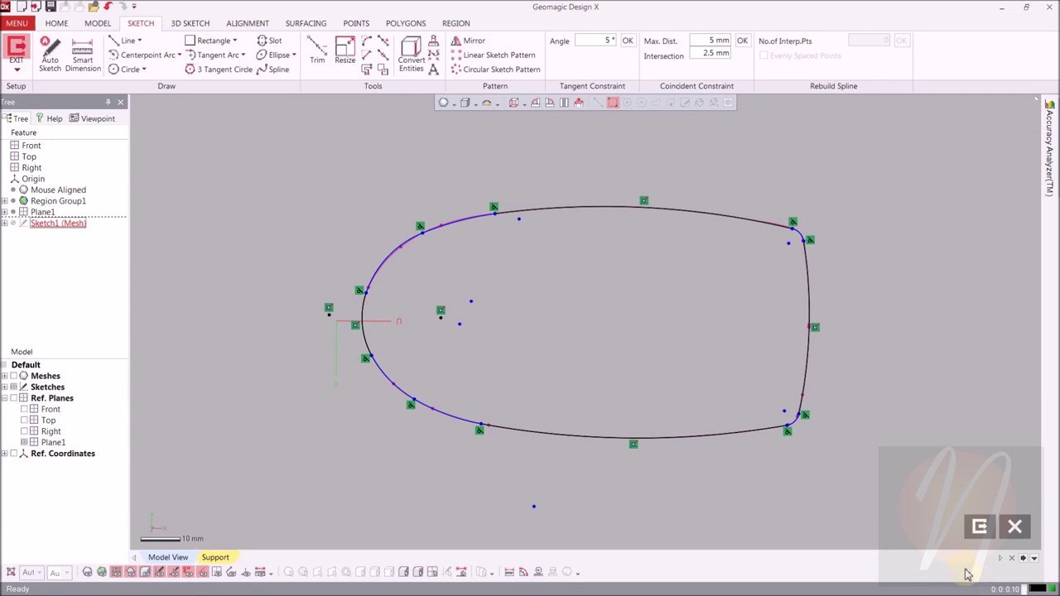
- Extrude the Sketch1 (Mesh) outline upward 42.5 mm into the solid Extrude1
{"action": "left_click", "coordinate": [980, 528]}
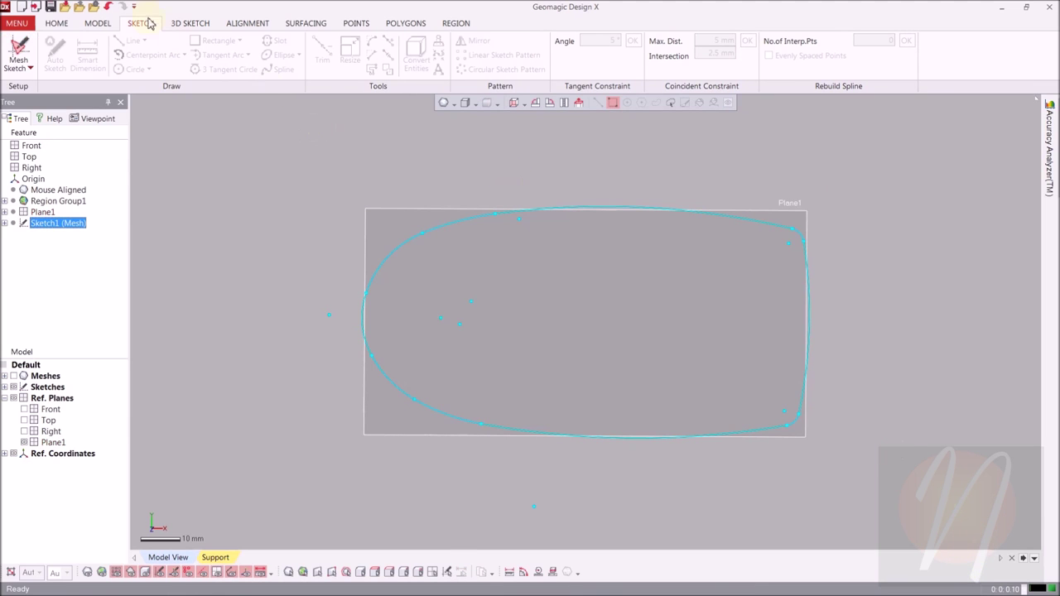
{"action": "left_click", "coordinate": [96, 23]}
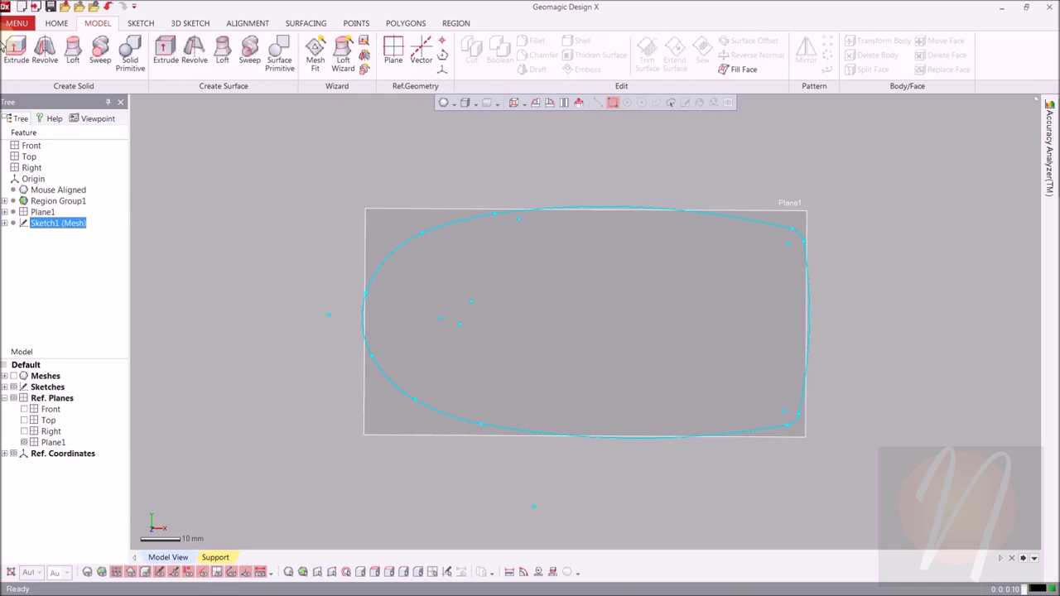
{"action": "left_click", "coordinate": [15, 49]}
{"action": "right_click_drag", "start_coordinate": [397, 203], "coordinate": [621, 284]}
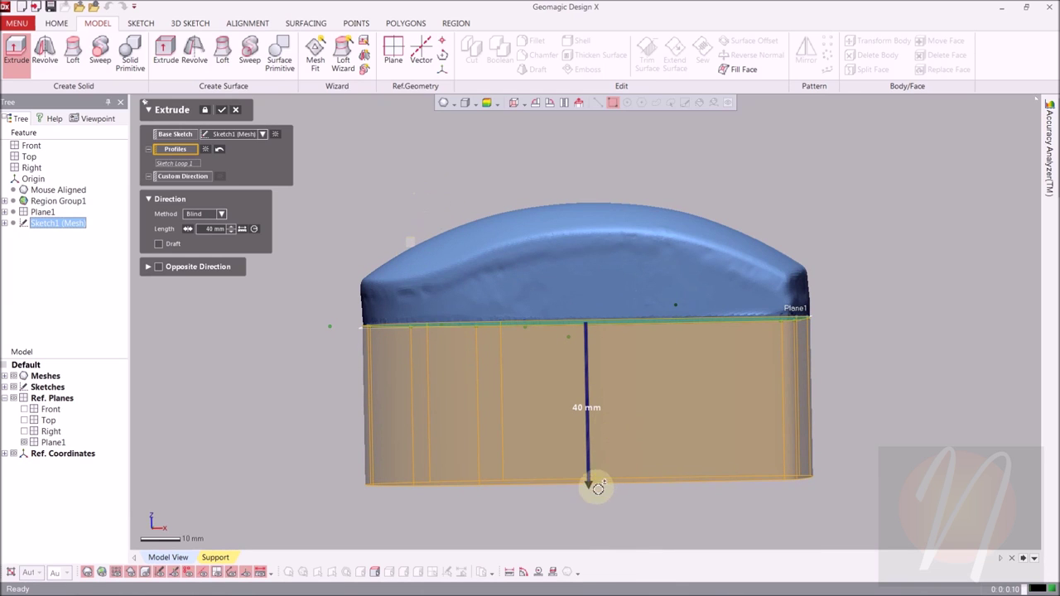
{"action": "mouse_move", "coordinate": [598, 489]}
{"action": "left_mouse_down"}
{"action": "mouse_move", "coordinate": [485, 109]}
{"action": "mouse_move", "coordinate": [523, 123]}
{"action": "mouse_move", "coordinate": [525, 169]}
{"action": "mouse_move", "coordinate": [530, 158]}
{"action": "left_mouse_up"}
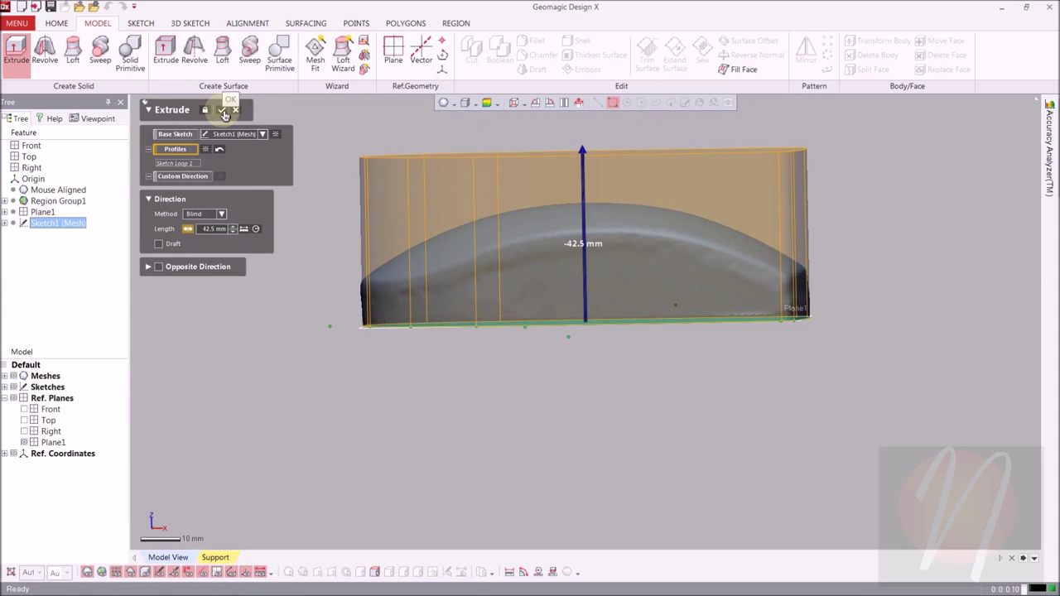
{"action": "left_click", "coordinate": [224, 114]}
{"action": "right_click_drag", "start_coordinate": [419, 237], "coordinate": [504, 372]}
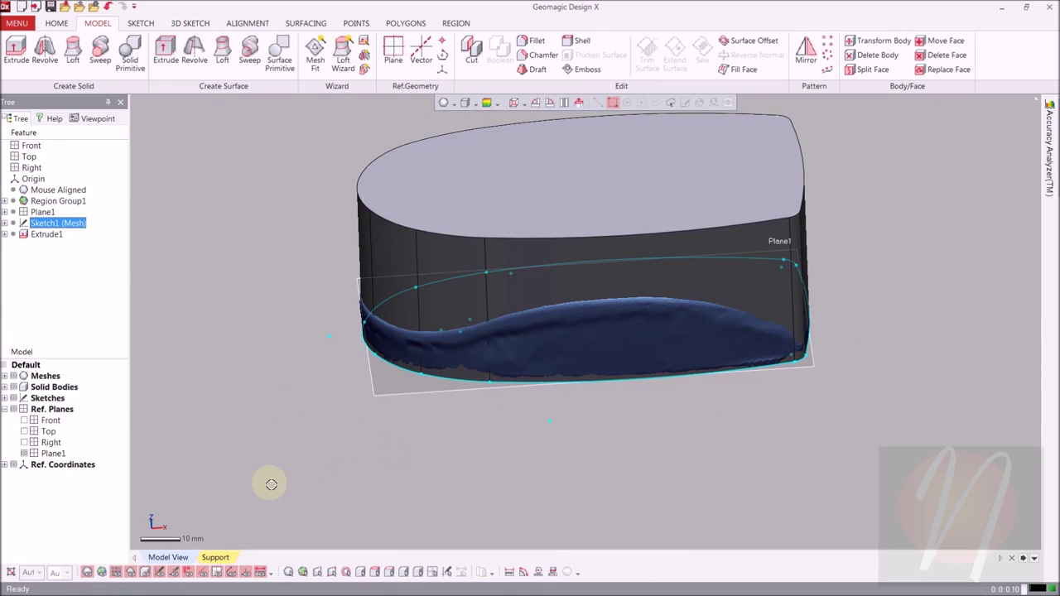
- Expand Sketches in the model tree and hide Solid Bodies so only the mouse mesh shows
{"action": "left_click", "coordinate": [4, 399]}
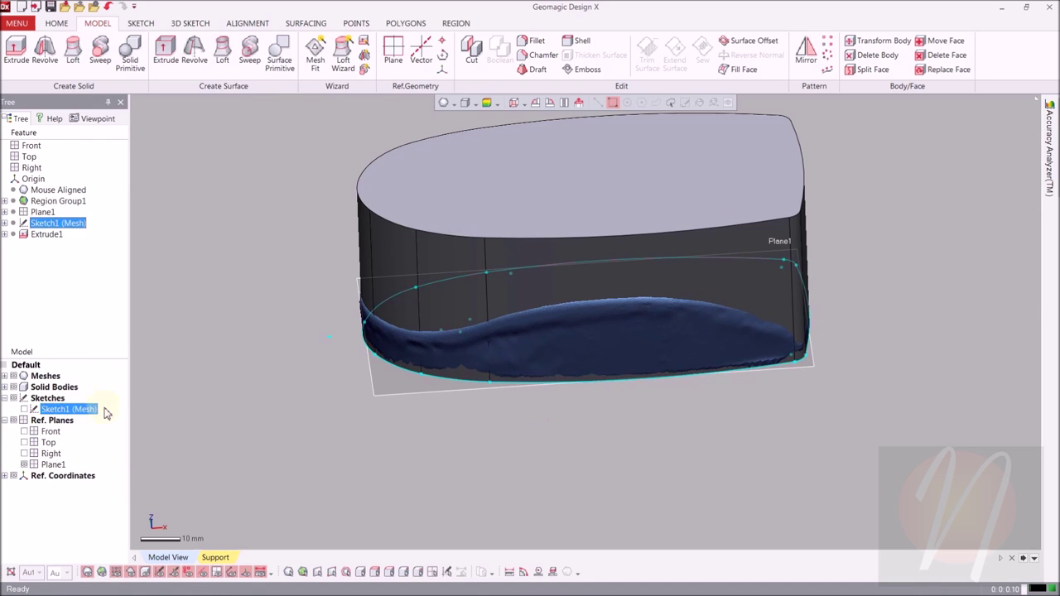
{"action": "mouse_move", "coordinate": [502, 296]}
{"action": "right_mouse_down"}
{"action": "mouse_move", "coordinate": [561, 419]}
{"action": "mouse_move", "coordinate": [549, 420]}
{"action": "mouse_move", "coordinate": [538, 240]}
{"action": "mouse_move", "coordinate": [483, 284]}
{"action": "mouse_move", "coordinate": [514, 297]}
{"action": "right_mouse_up"}
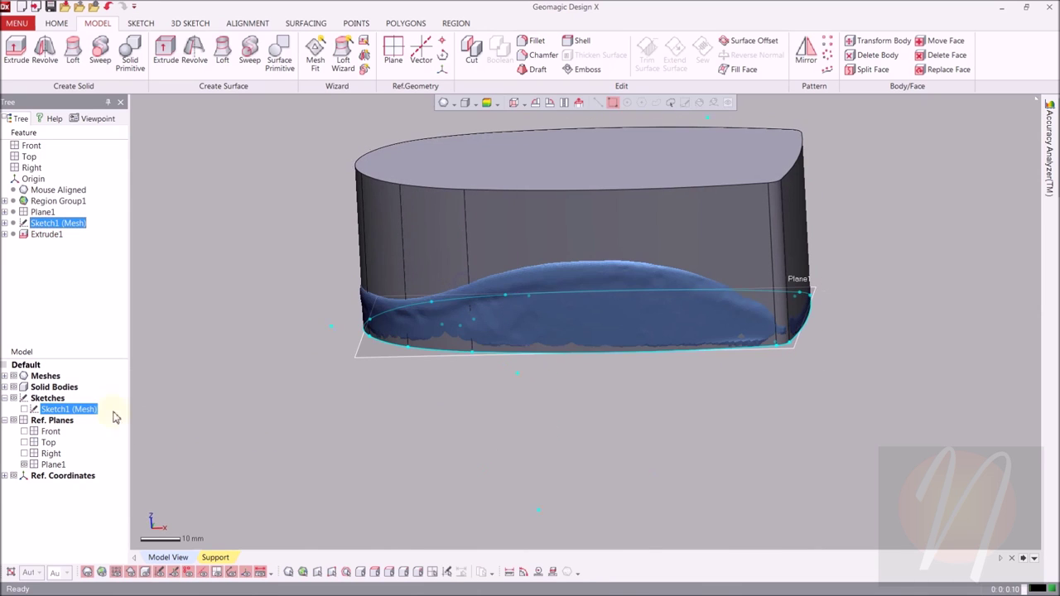
{"action": "left_click", "coordinate": [14, 388]}
- Orbit to a top view of the mouse mesh and launch Mesh Fit (0.1 mm deviation, 50 control points)
{"action": "right_click_drag", "start_coordinate": [576, 261], "coordinate": [443, 324]}
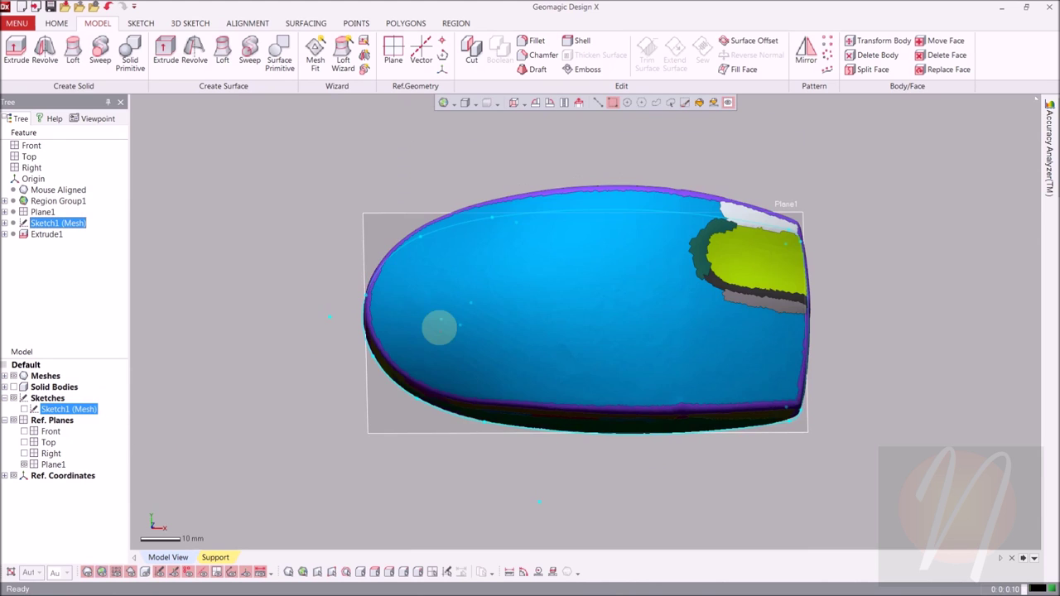
{"action": "right_click_drag", "start_coordinate": [592, 386], "coordinate": [492, 335]}
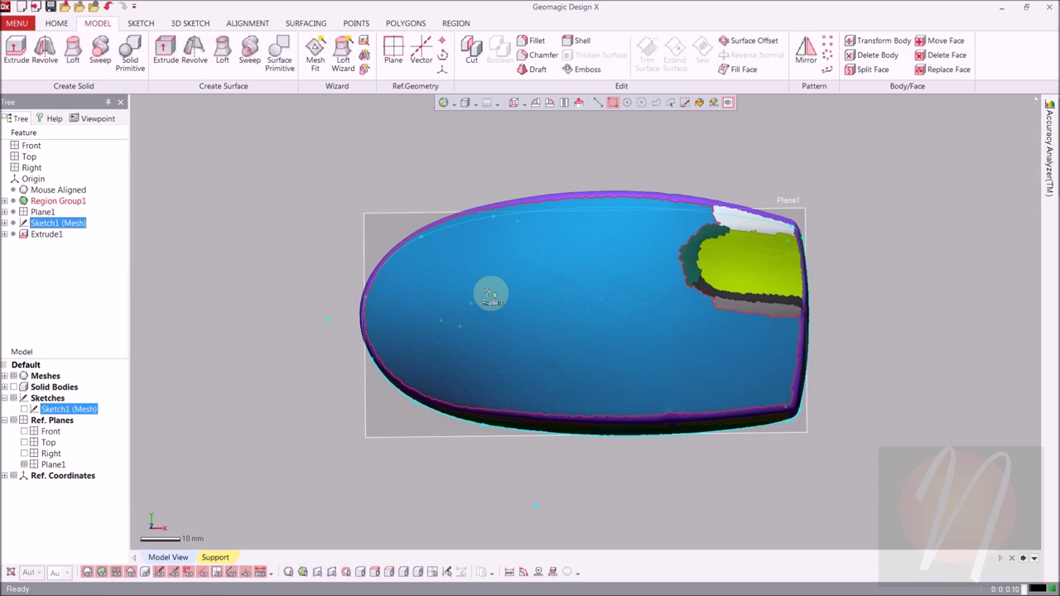
{"action": "right_click_drag", "start_coordinate": [487, 290], "coordinate": [480, 282]}
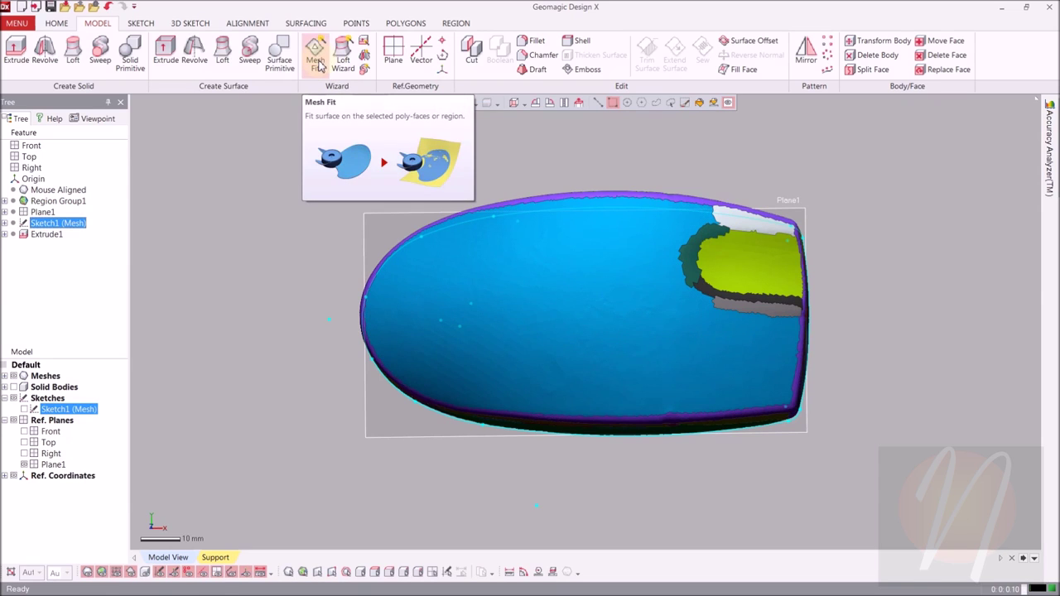
{"action": "left_click", "coordinate": [316, 58]}
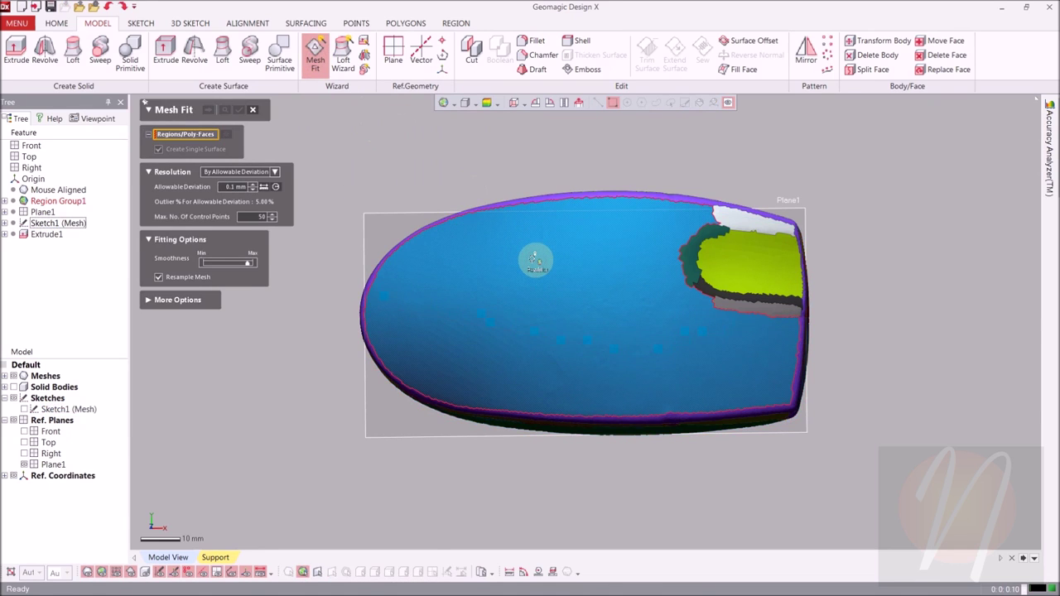
- Fit the freeform surface Mesh Fit1 to the blue top region of the mouse mesh
{"action": "left_click", "coordinate": [536, 260]}
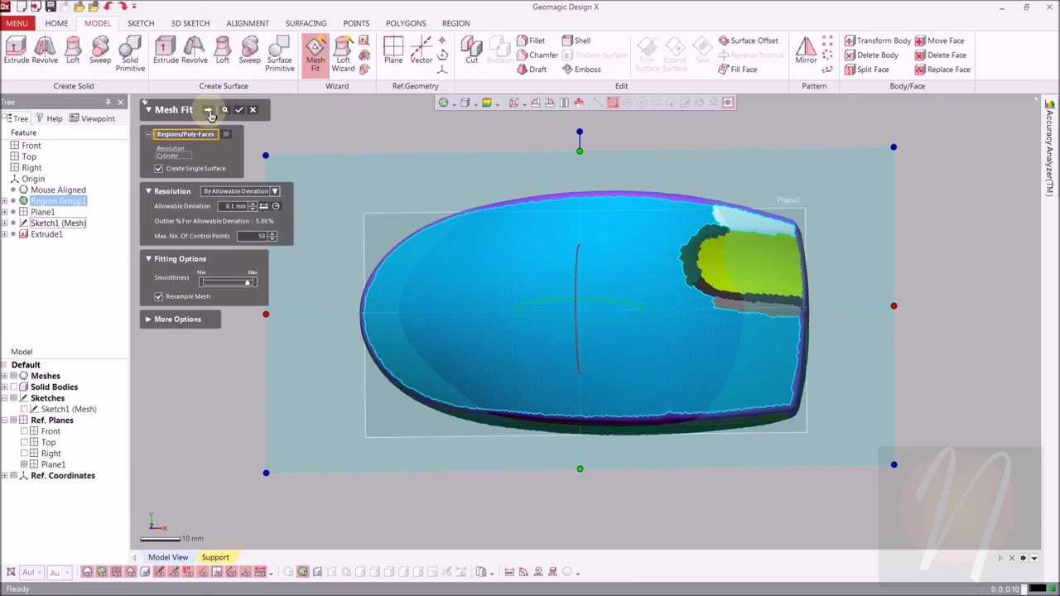
{"action": "left_click", "coordinate": [208, 110]}
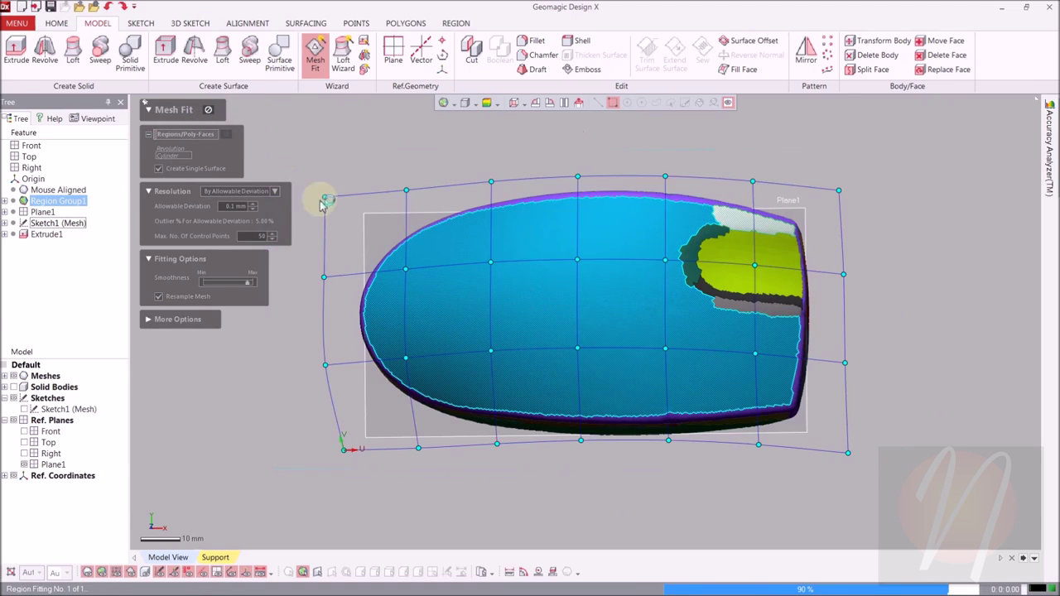
{"action": "mouse_move", "coordinate": [605, 245]}
{"action": "right_mouse_down"}
{"action": "mouse_move", "coordinate": [561, 281]}
{"action": "mouse_move", "coordinate": [660, 282]}
{"action": "mouse_move", "coordinate": [604, 243]}
{"action": "mouse_move", "coordinate": [576, 203]}
{"action": "mouse_move", "coordinate": [588, 207]}
{"action": "mouse_move", "coordinate": [577, 174]}
{"action": "mouse_move", "coordinate": [525, 199]}
{"action": "mouse_move", "coordinate": [419, 201]}
{"action": "mouse_move", "coordinate": [632, 293]}
{"action": "mouse_move", "coordinate": [676, 251]}
{"action": "mouse_move", "coordinate": [679, 222]}
{"action": "mouse_move", "coordinate": [629, 213]}
{"action": "right_mouse_up"}
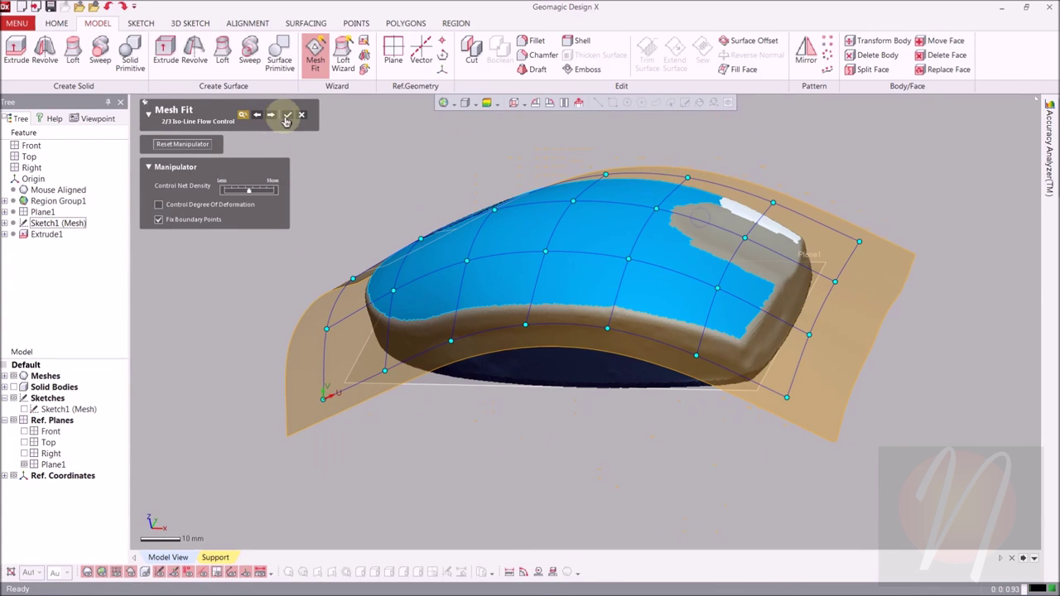
{"action": "left_click", "coordinate": [288, 117]}
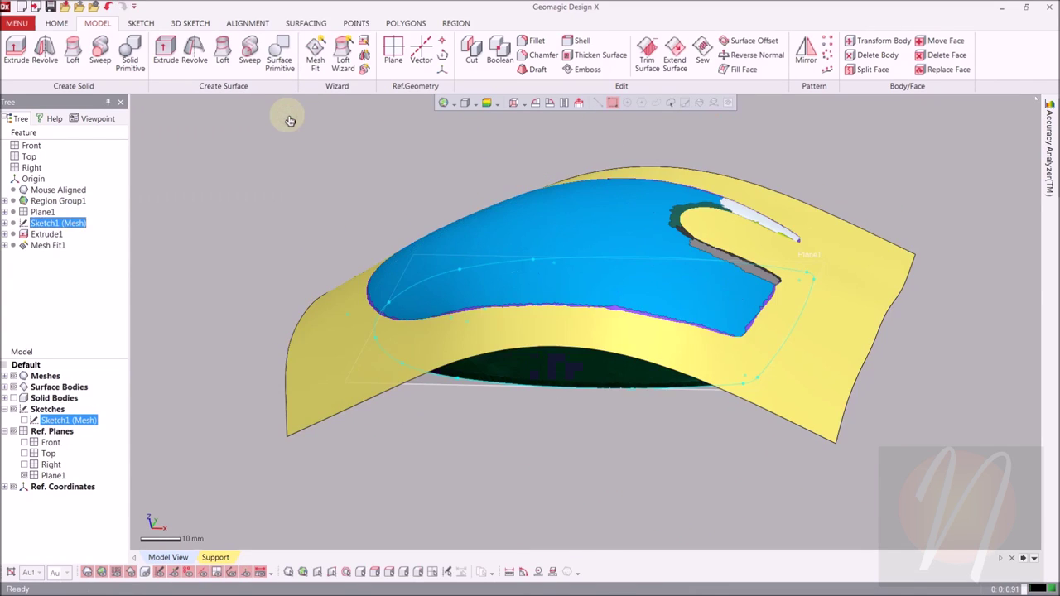
- Show Solid Bodies and hide Meshes so Extrude1 appears alongside the Mesh Fit1 surface
{"action": "right_click_drag", "start_coordinate": [401, 213], "coordinate": [497, 270]}
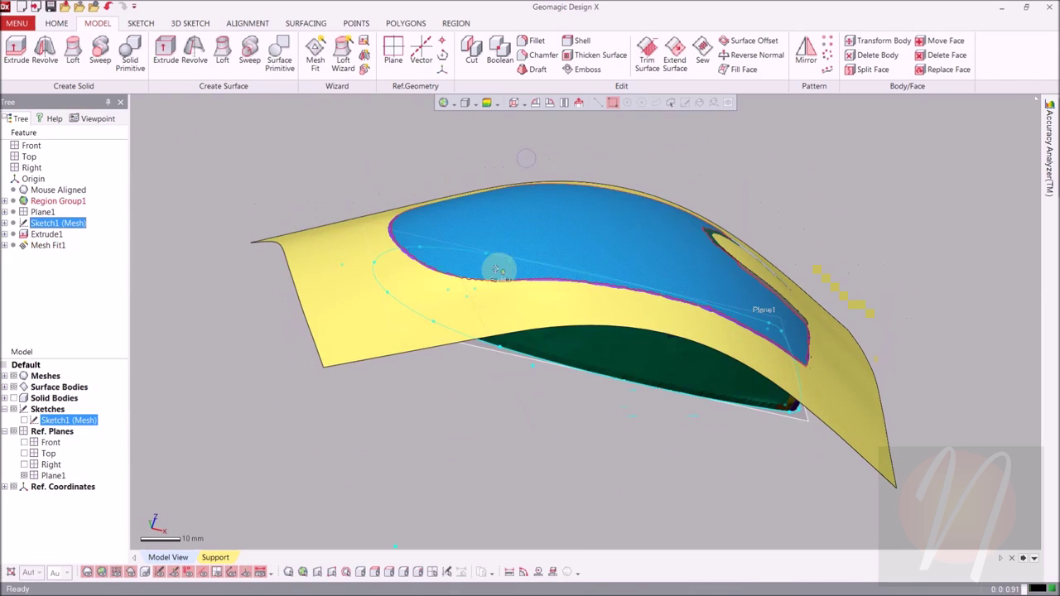
{"action": "left_click", "coordinate": [13, 399]}
{"action": "left_click", "coordinate": [13, 378]}
{"action": "right_click_drag", "start_coordinate": [414, 334], "coordinate": [485, 232]}
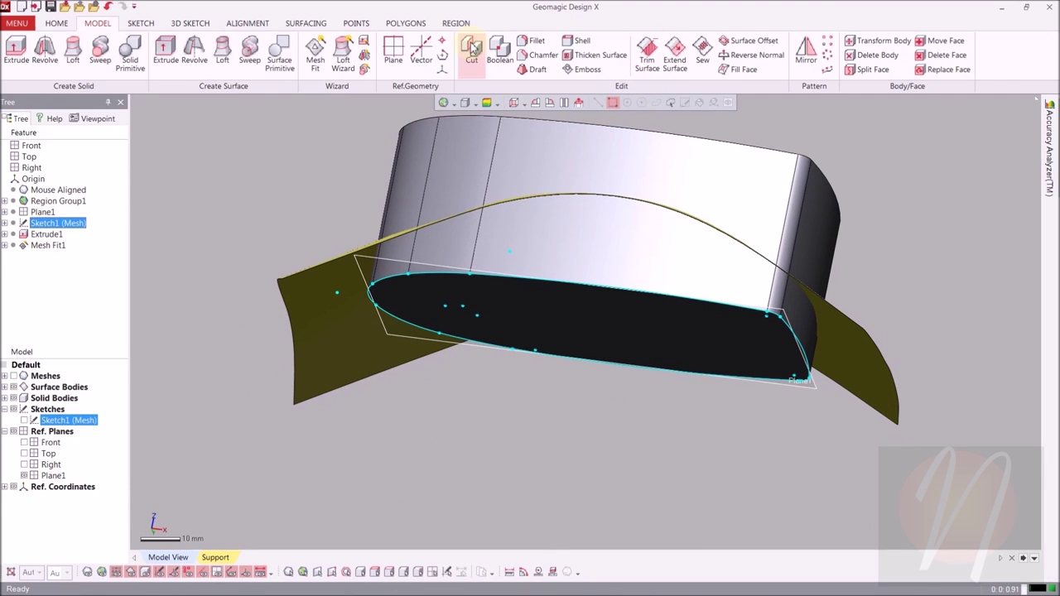
{"action": "left_click", "coordinate": [472, 52]}
- Set Mesh Fit1 as the cut tool entity and Extrude1 as the target body
{"action": "right_click_drag", "start_coordinate": [391, 186], "coordinate": [290, 197]}
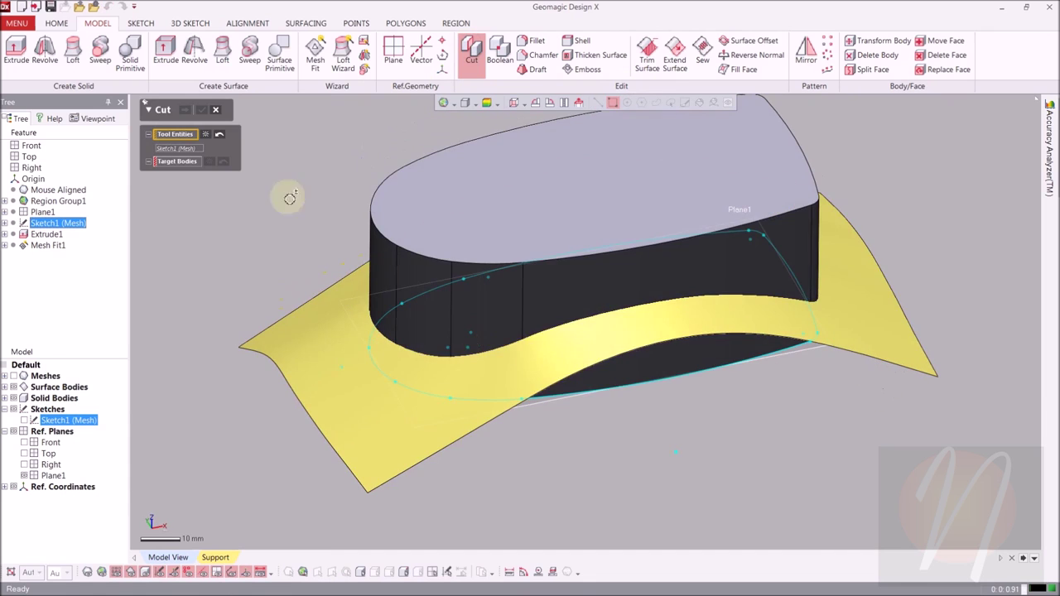
{"action": "left_click", "coordinate": [201, 137]}
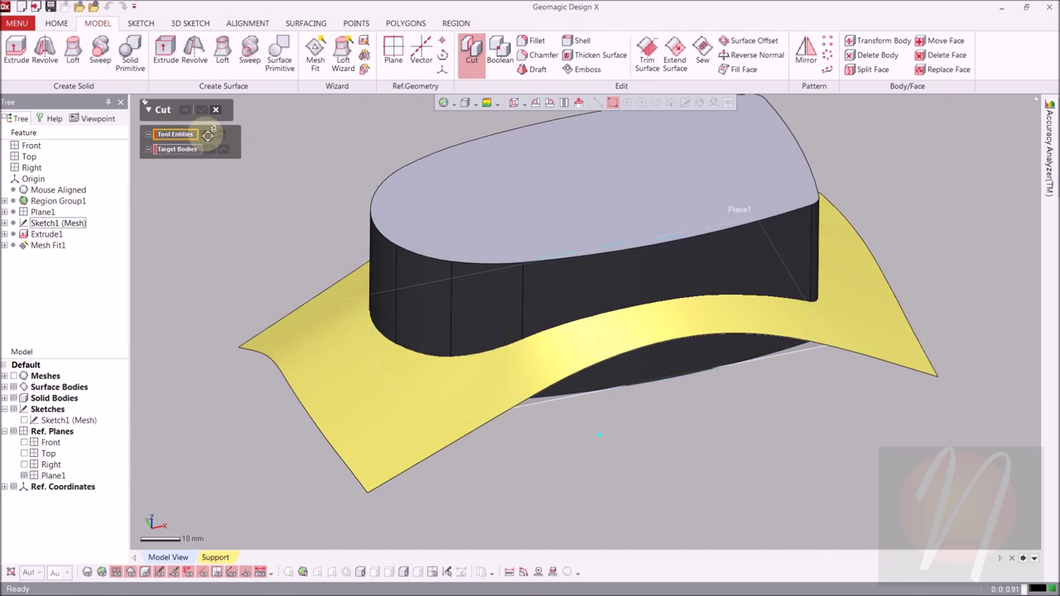
{"action": "left_click", "coordinate": [317, 364]}
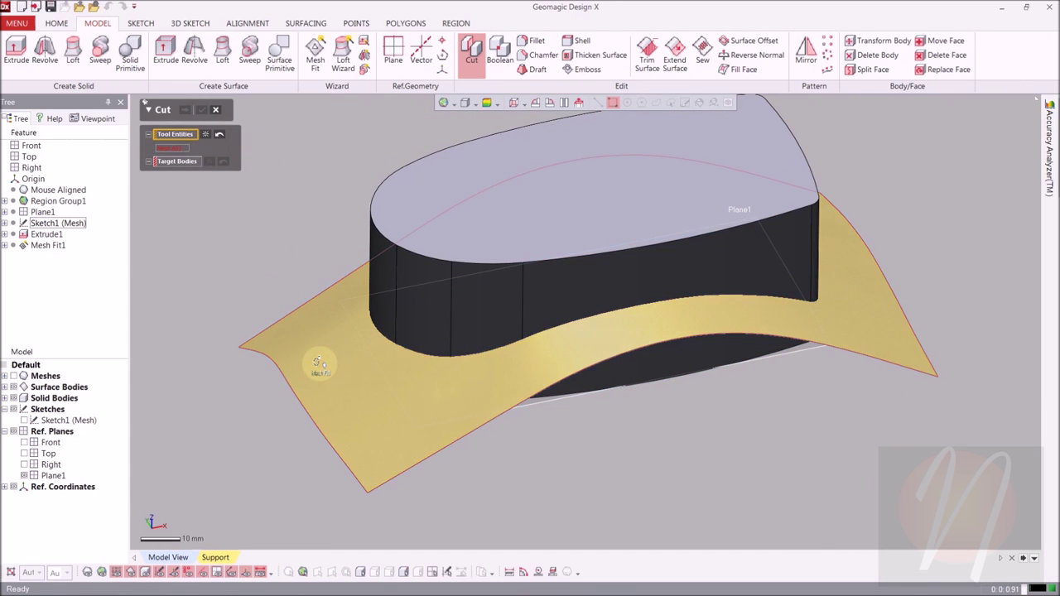
{"action": "left_click", "coordinate": [177, 163]}
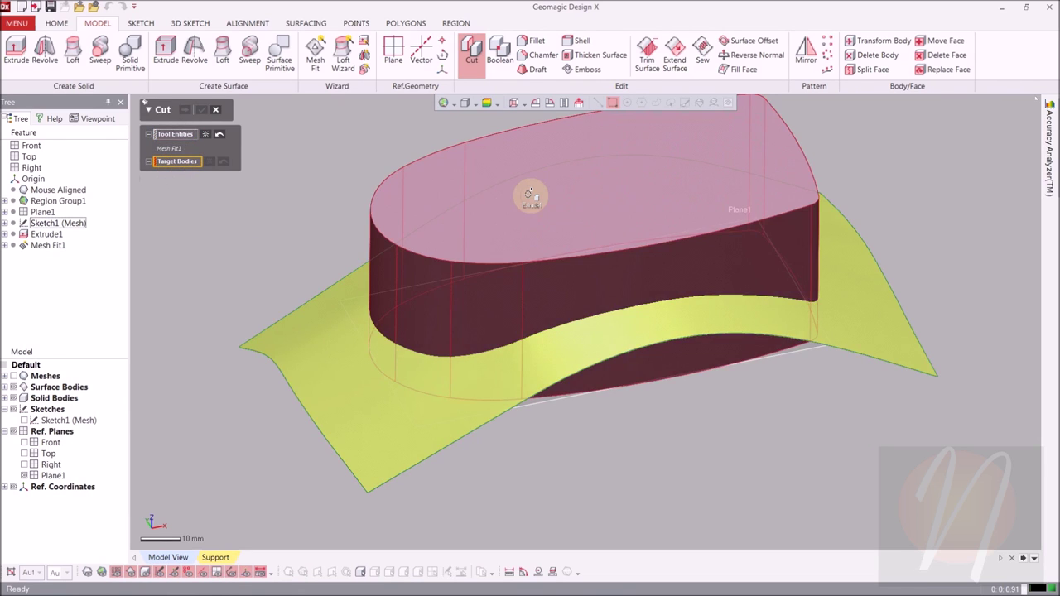
{"action": "left_click", "coordinate": [500, 313]}
{"action": "right_click_drag", "start_coordinate": [500, 313], "coordinate": [466, 180]}
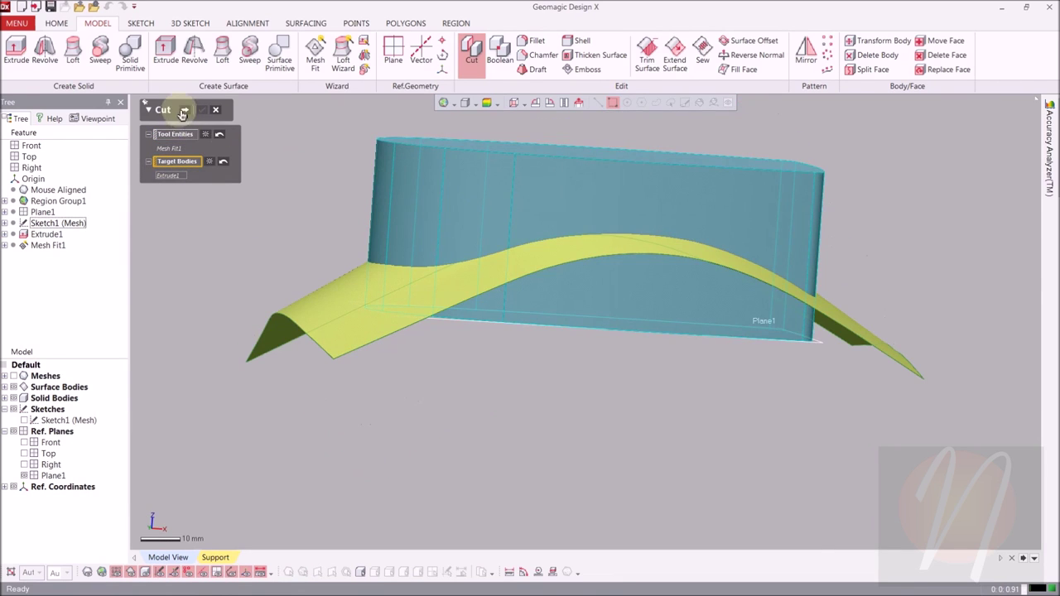
- Keep the lower body below the surface and confirm the cut as Cut1
{"action": "left_click", "coordinate": [187, 111]}
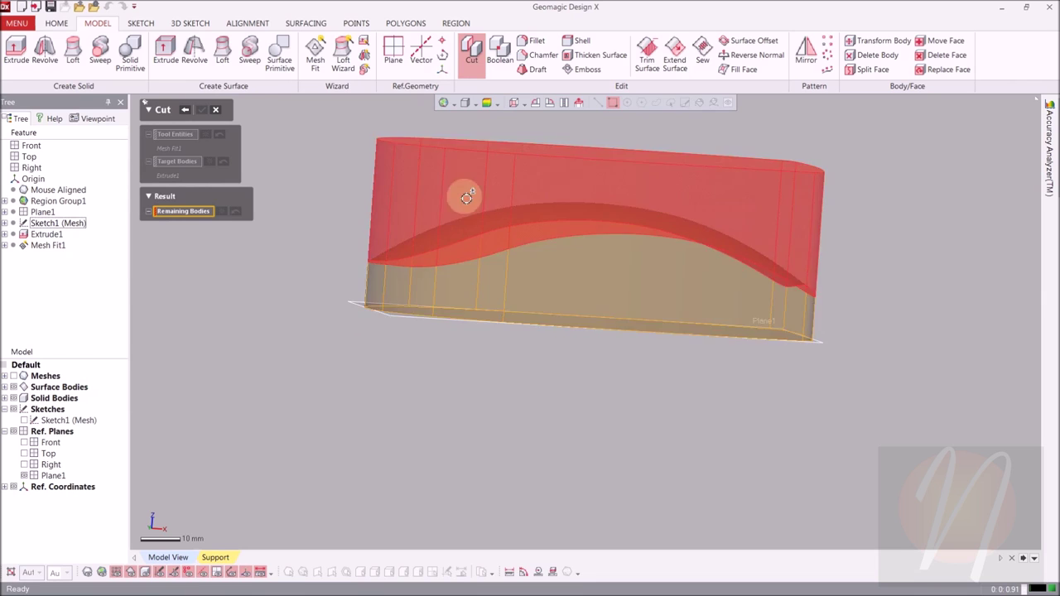
{"action": "left_click", "coordinate": [644, 284]}
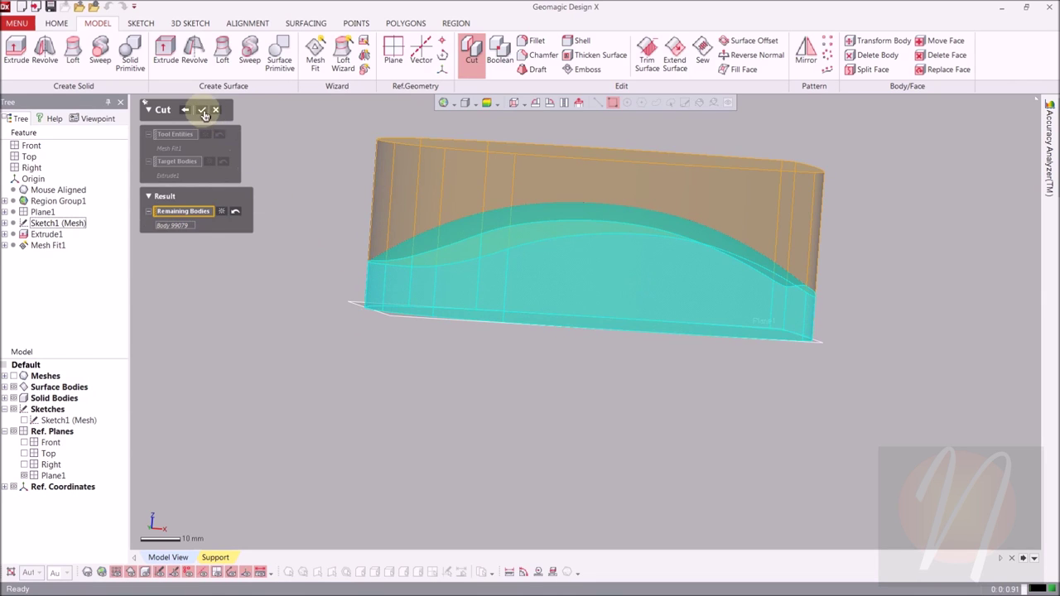
{"action": "left_click", "coordinate": [204, 113]}
{"action": "right_click_drag", "start_coordinate": [499, 320], "coordinate": [549, 330]}
- Hide Surface Bodies and Solid Bodies and show Meshes to display only the mouse scan
{"action": "left_click", "coordinate": [14, 387]}
{"action": "left_click", "coordinate": [14, 376]}
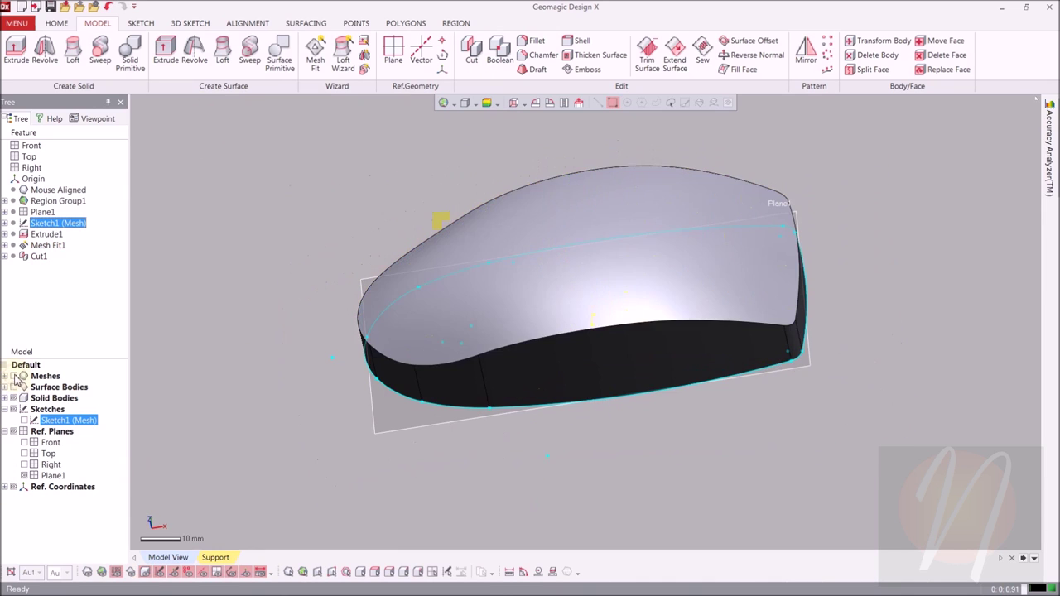
{"action": "right_click_drag", "start_coordinate": [355, 422], "coordinate": [599, 354]}
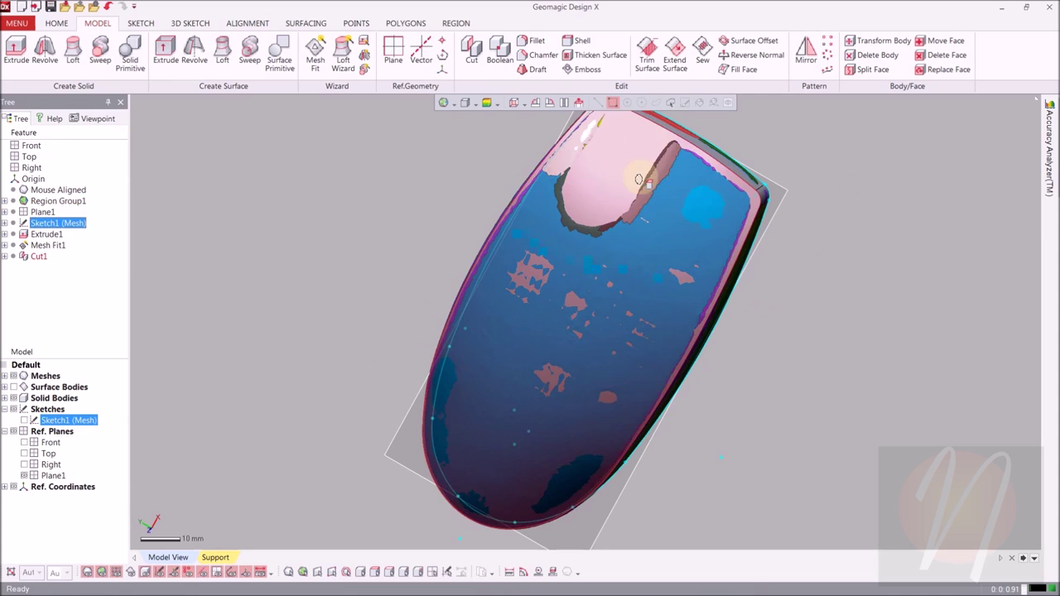
{"action": "left_click", "coordinate": [12, 398]}
{"action": "right_click_drag", "start_coordinate": [342, 434], "coordinate": [414, 449]}
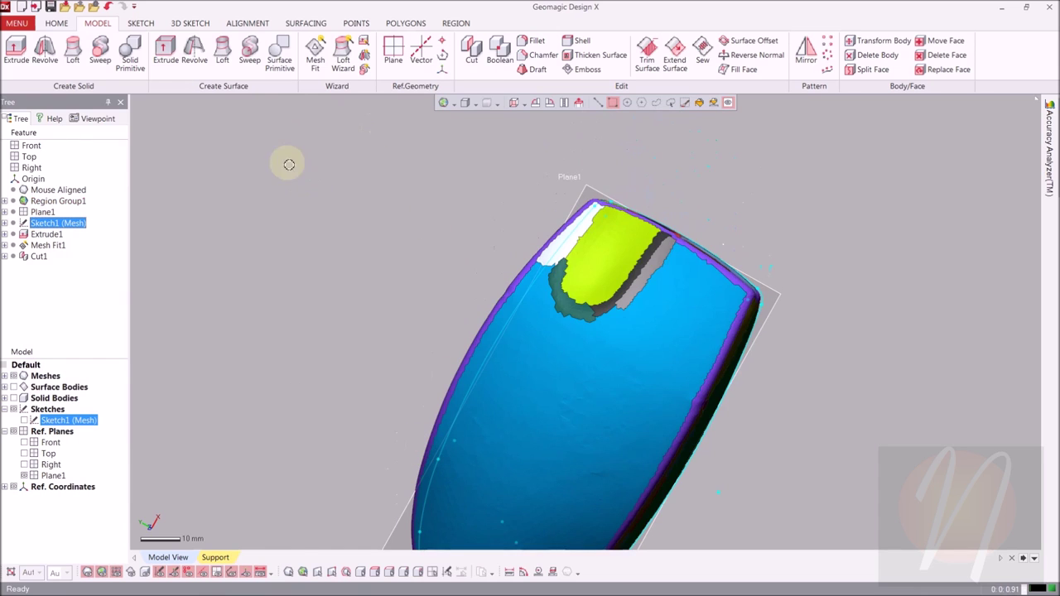
- Fit a freeform surface, Mesh Fit2, to the Region Group1 button region of the scan
{"action": "left_click", "coordinate": [315, 65]}
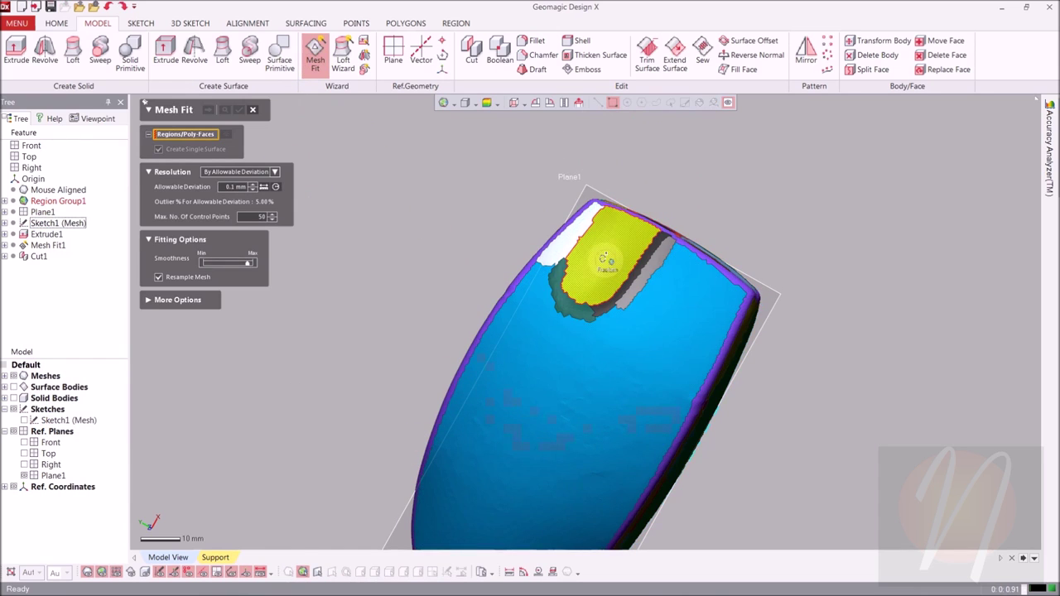
{"action": "left_click", "coordinate": [613, 278]}
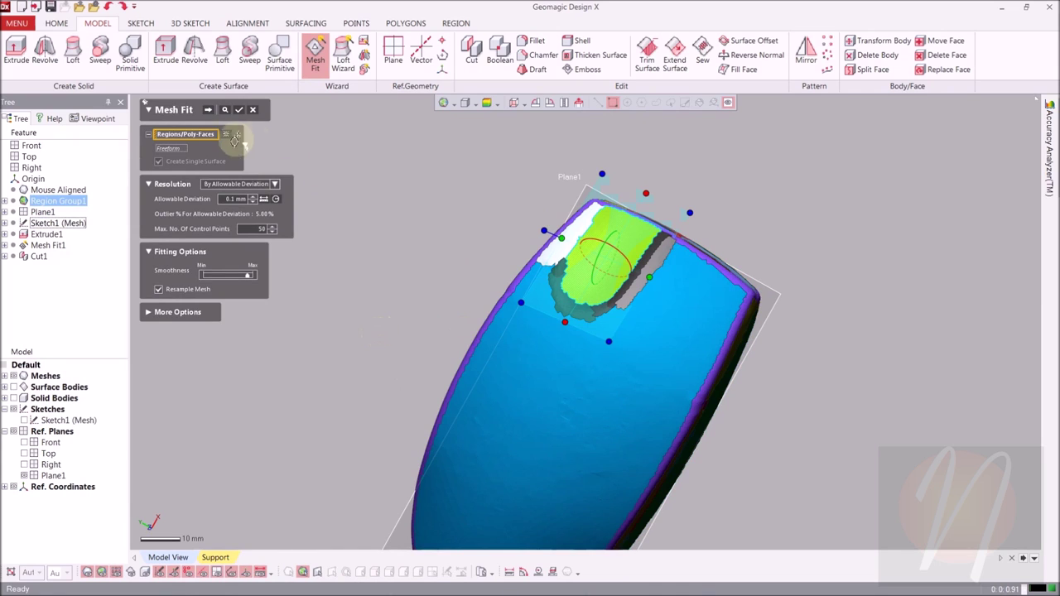
{"action": "left_click", "coordinate": [210, 111]}
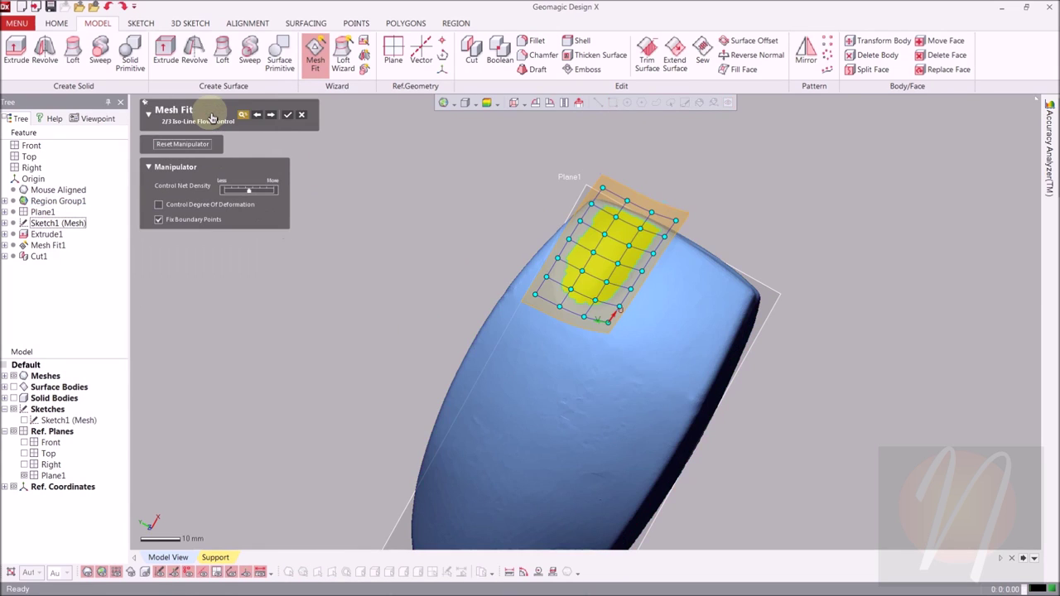
{"action": "left_click", "coordinate": [288, 119]}
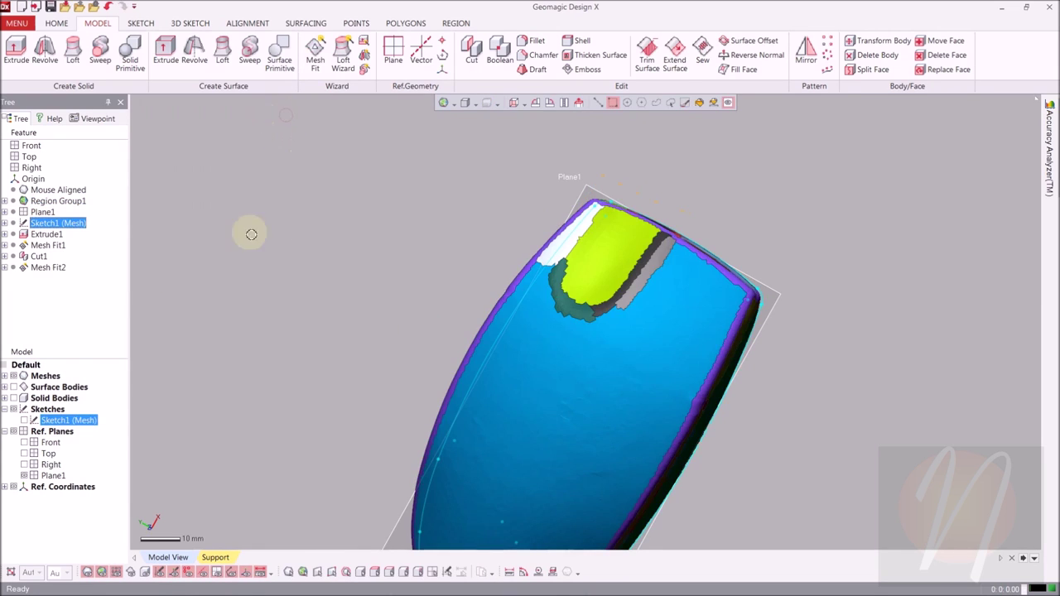
- Show the surface bodies, hide the first fitted surface, and orbit to view the button
{"action": "left_click", "coordinate": [11, 388]}
{"action": "left_click", "coordinate": [14, 387]}
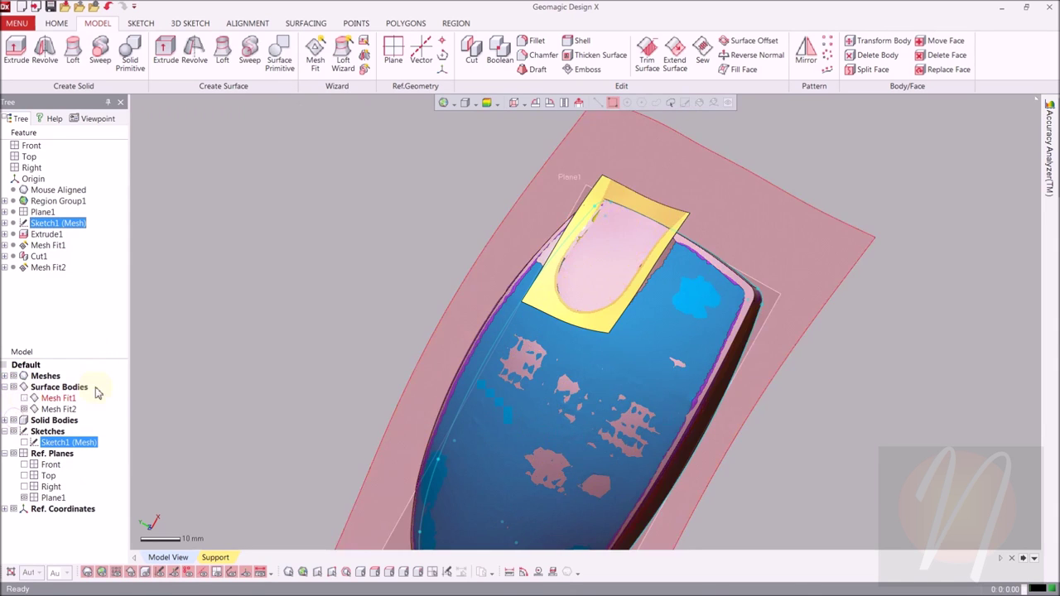
{"action": "left_click", "coordinate": [24, 387]}
{"action": "right_click_drag", "start_coordinate": [497, 260], "coordinate": [561, 319]}
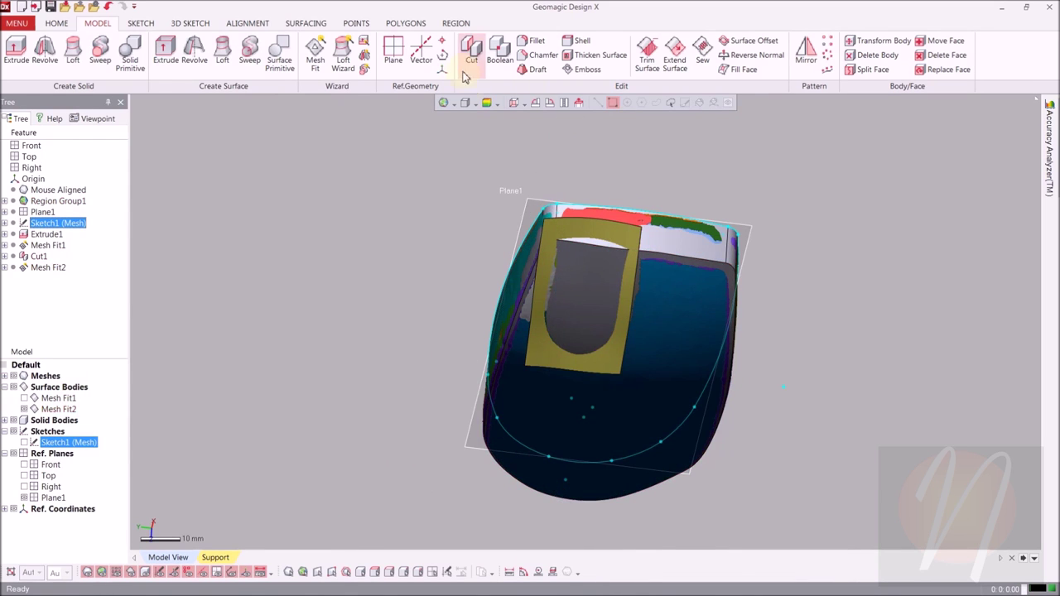
- Cut body Cut1 with Mesh Fit2 as the tool, keeping the remaining body as Cut2
{"action": "left_click", "coordinate": [472, 55]}
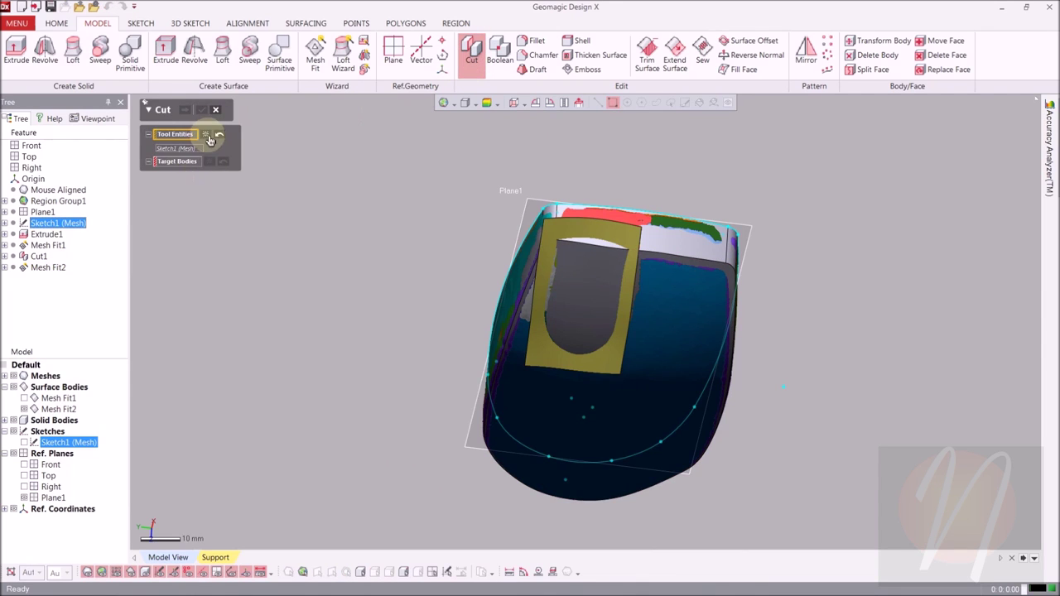
{"action": "left_click", "coordinate": [557, 226]}
{"action": "left_click", "coordinate": [556, 225]}
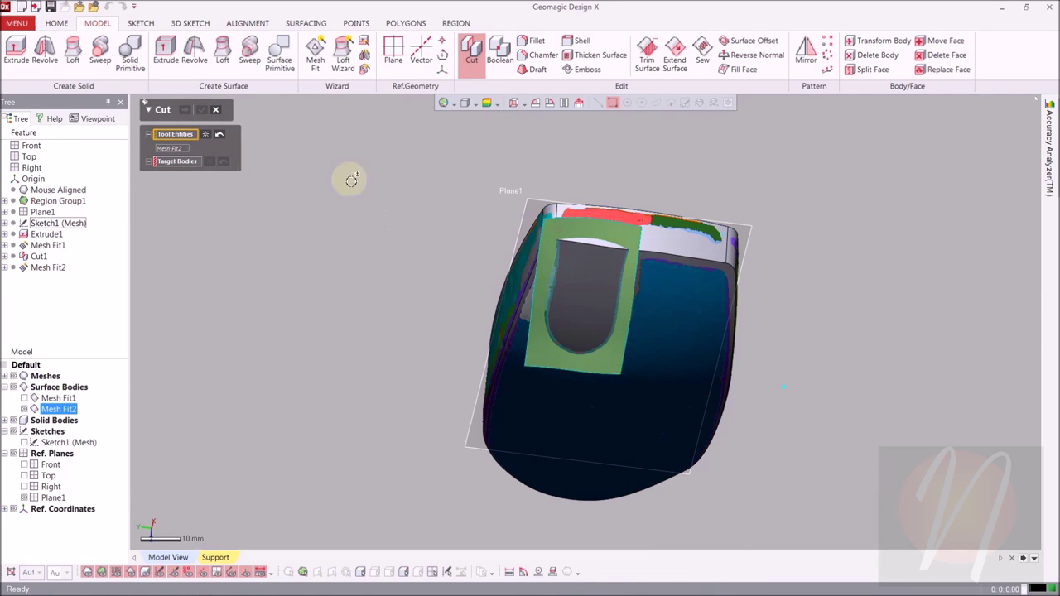
{"action": "left_click", "coordinate": [179, 163]}
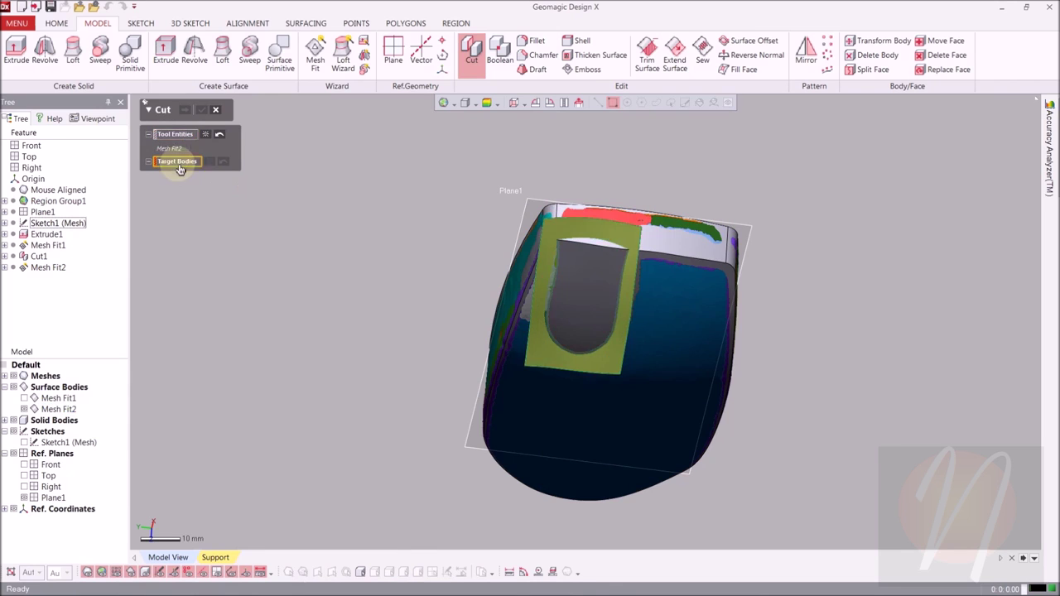
{"action": "left_click", "coordinate": [688, 282]}
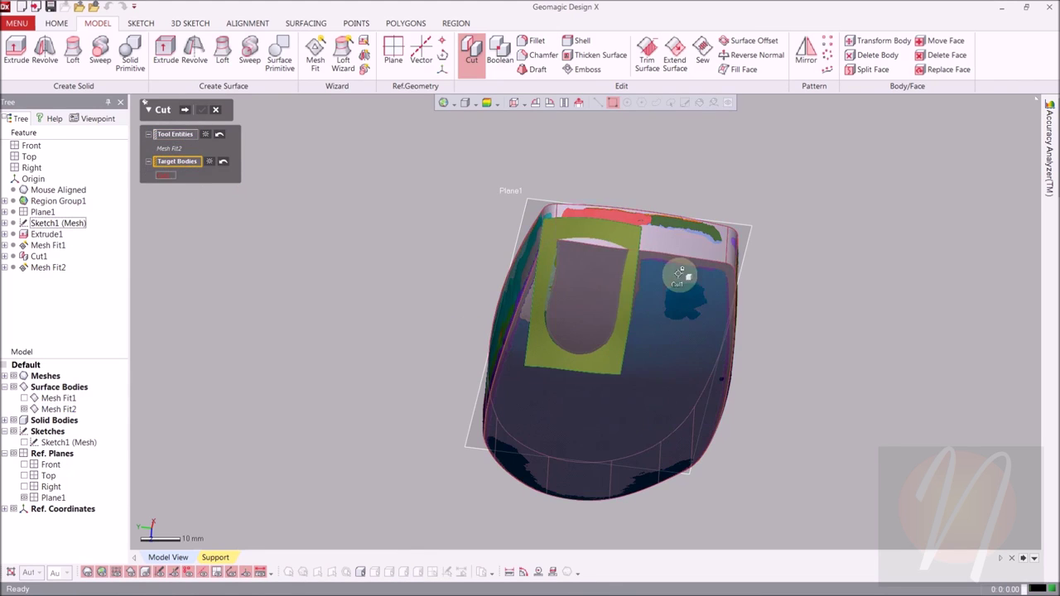
{"action": "left_click", "coordinate": [187, 113]}
{"action": "right_click_drag", "start_coordinate": [693, 407], "coordinate": [613, 303]}
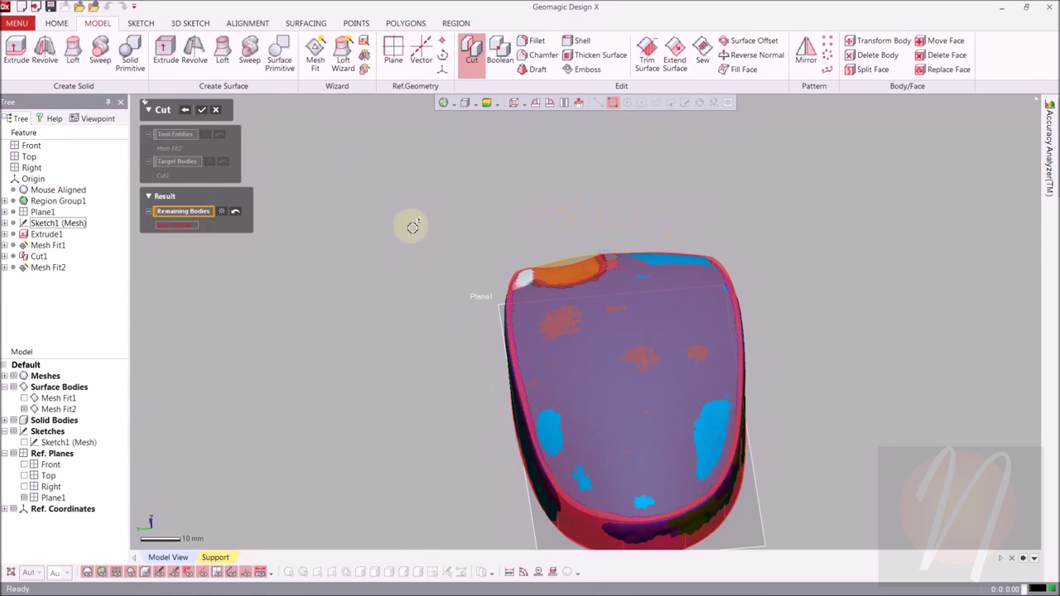
{"action": "left_click", "coordinate": [204, 115]}
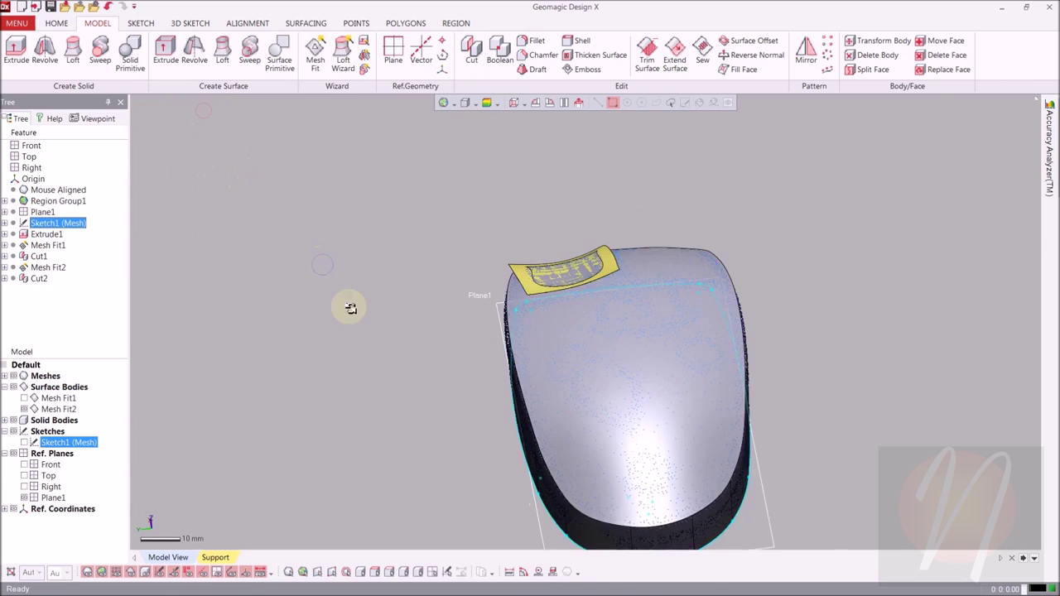
{"action": "right_click_drag", "start_coordinate": [348, 305], "coordinate": [373, 325]}
{"action": "left_click", "coordinate": [309, 293]}
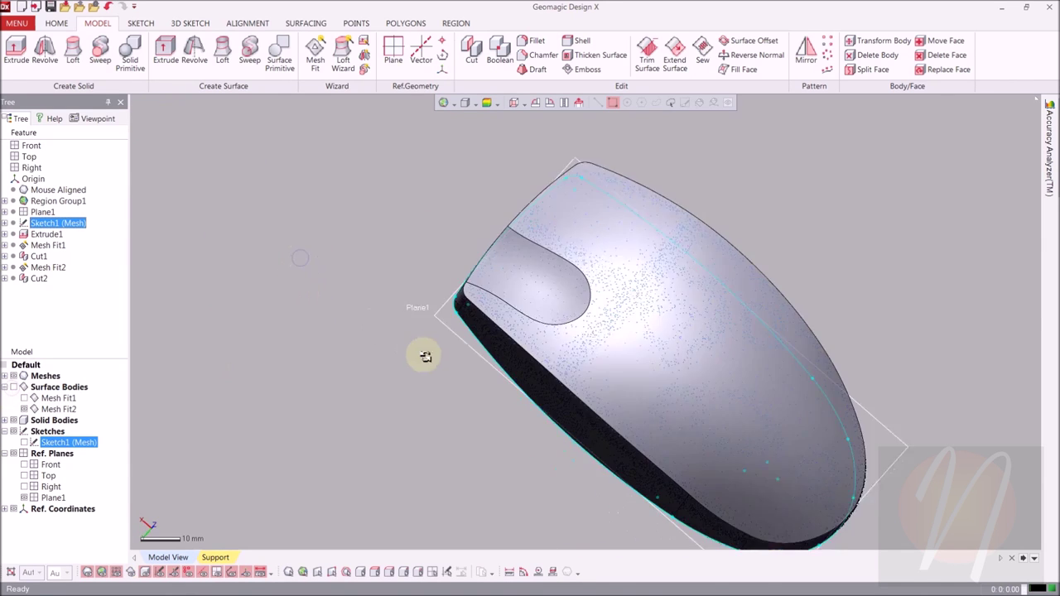
{"action": "mouse_move", "coordinate": [422, 355]}
{"action": "right_mouse_down"}
{"action": "mouse_move", "coordinate": [568, 407]}
{"action": "mouse_move", "coordinate": [466, 349]}
{"action": "mouse_move", "coordinate": [422, 293]}
{"action": "mouse_move", "coordinate": [751, 367]}
{"action": "mouse_move", "coordinate": [731, 372]}
{"action": "mouse_move", "coordinate": [701, 335]}
{"action": "mouse_move", "coordinate": [587, 360]}
{"action": "mouse_move", "coordinate": [627, 395]}
{"action": "mouse_move", "coordinate": [601, 312]}
{"action": "mouse_move", "coordinate": [627, 395]}
{"action": "mouse_move", "coordinate": [620, 363]}
{"action": "right_mouse_up"}
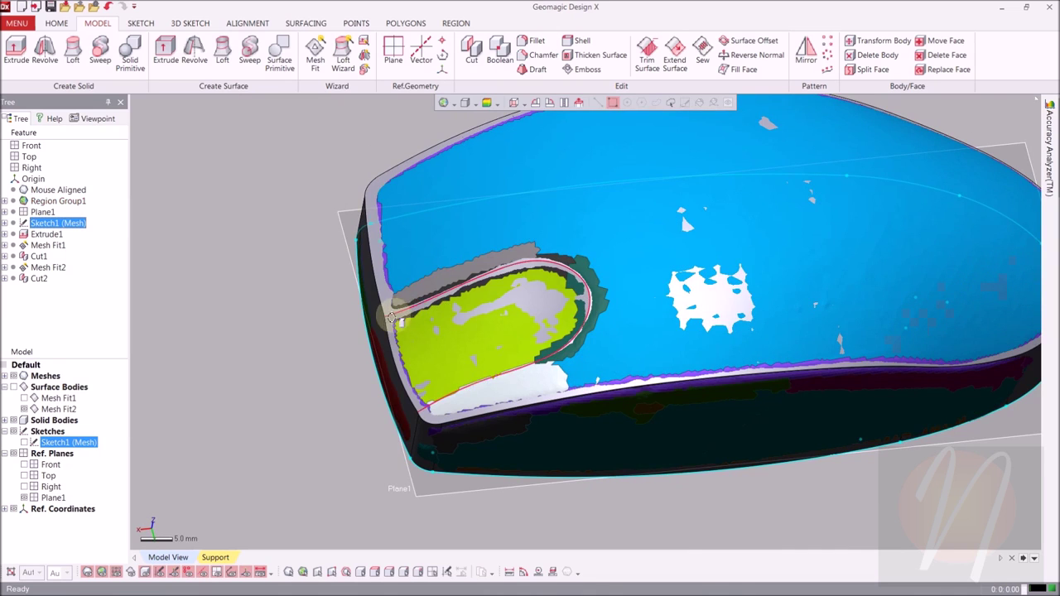
- Fillet the button recess edge with a 28.016 mm radius estimated from the mesh
{"action": "left_click", "coordinate": [568, 369]}
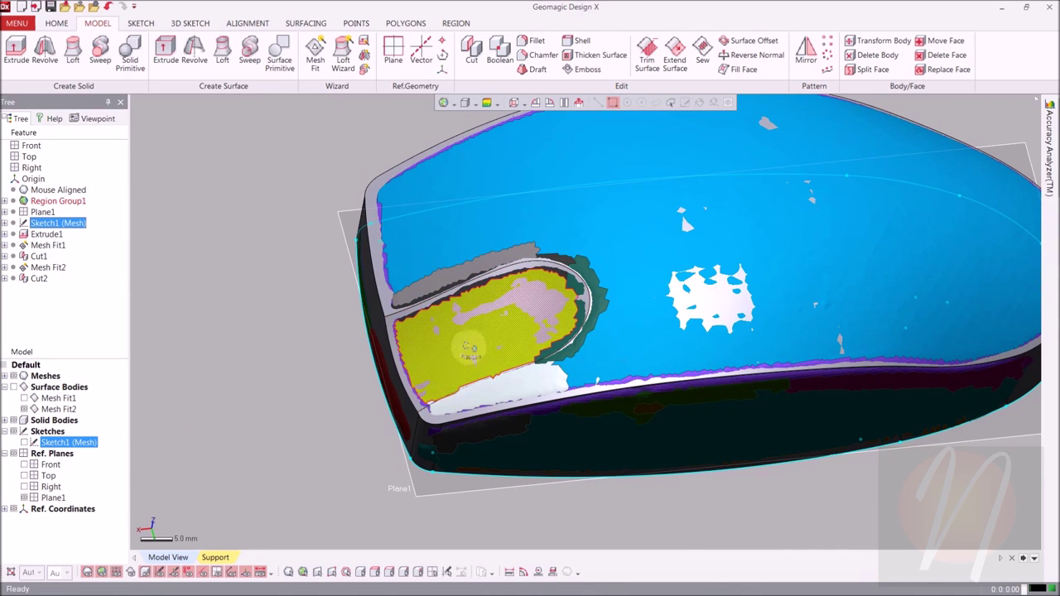
{"action": "left_click", "coordinate": [534, 41]}
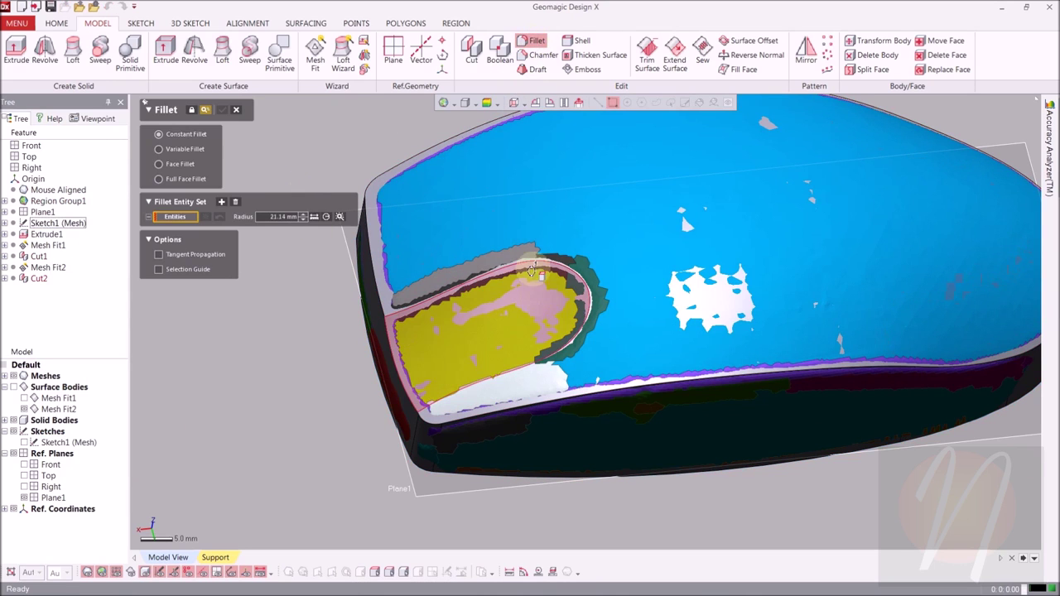
{"action": "left_click", "coordinate": [532, 264]}
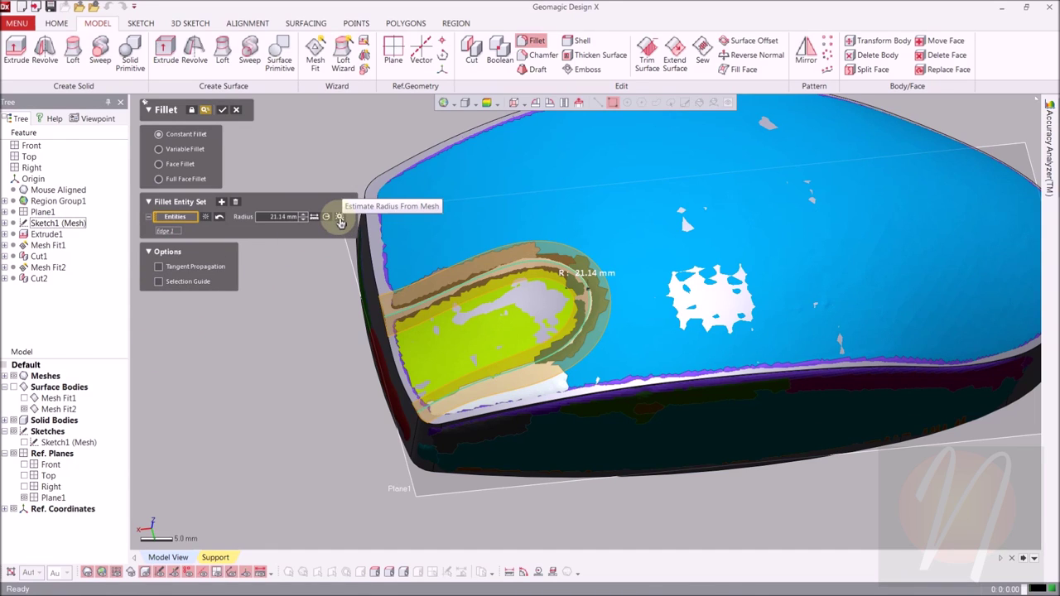
{"action": "left_click", "coordinate": [340, 218]}
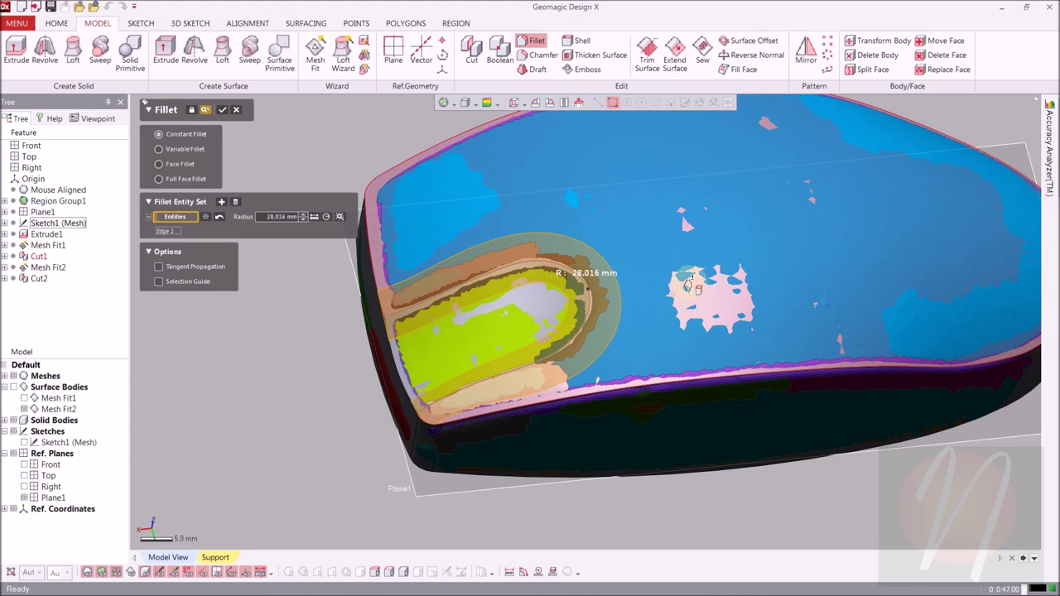
{"action": "right_click_drag", "start_coordinate": [687, 285], "coordinate": [339, 232]}
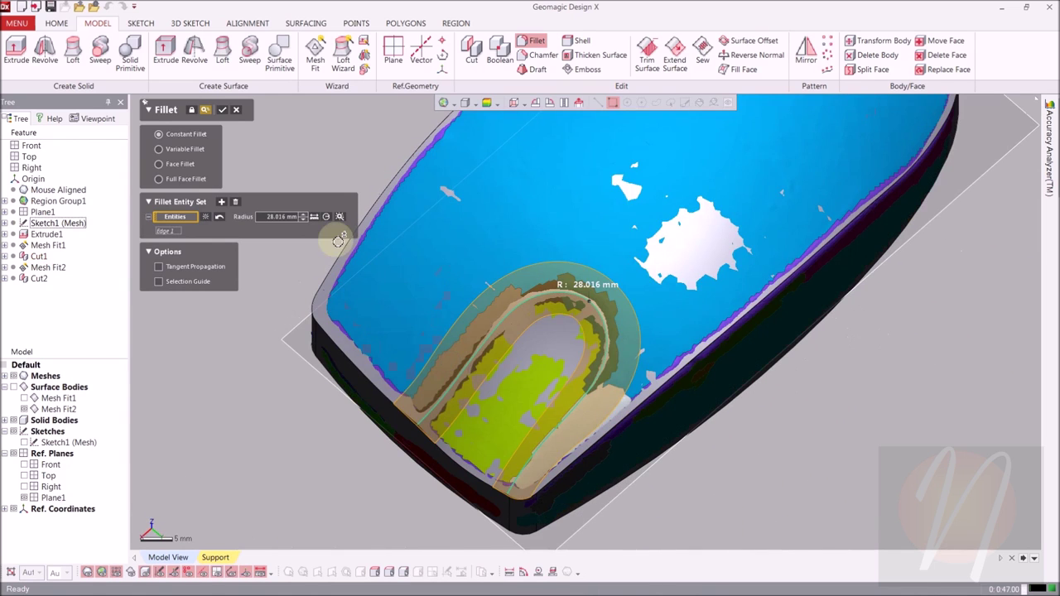
{"action": "left_click", "coordinate": [223, 110]}
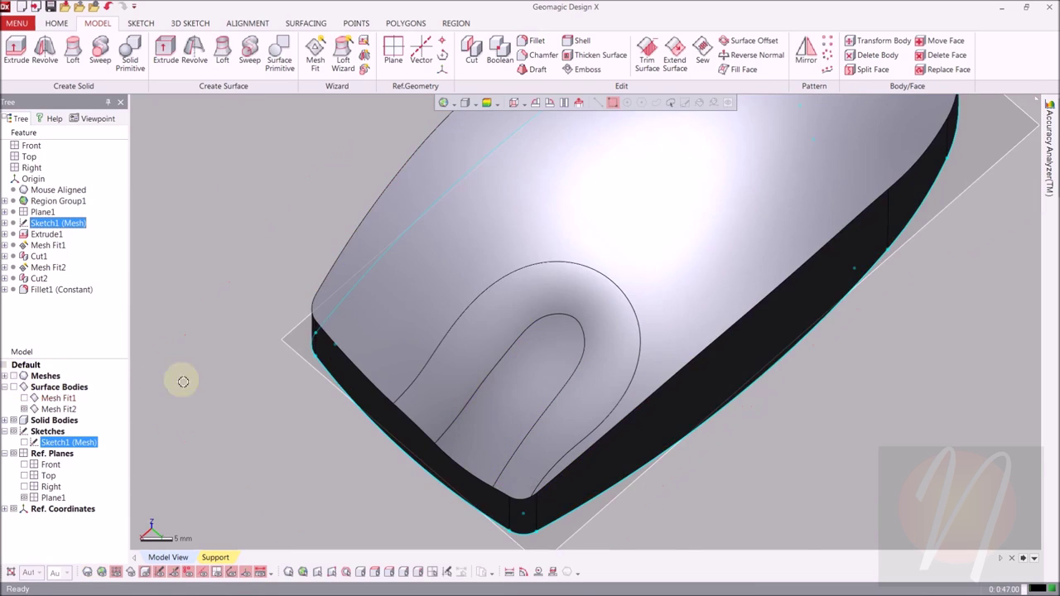
{"action": "right_click_drag", "start_coordinate": [183, 379], "coordinate": [605, 309]}
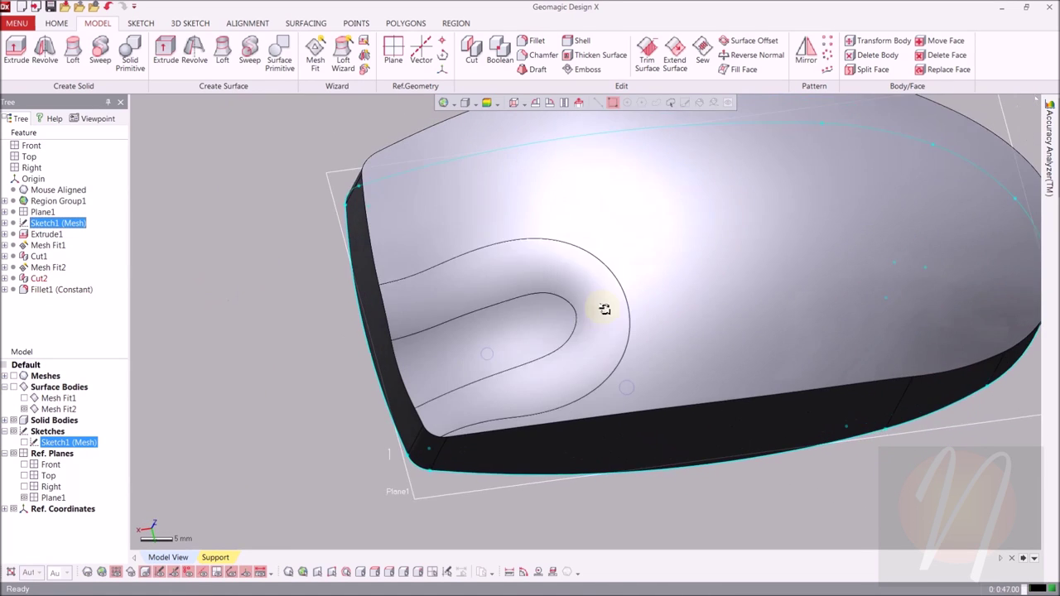
{"action": "right_click_drag", "start_coordinate": [502, 268], "coordinate": [493, 309]}
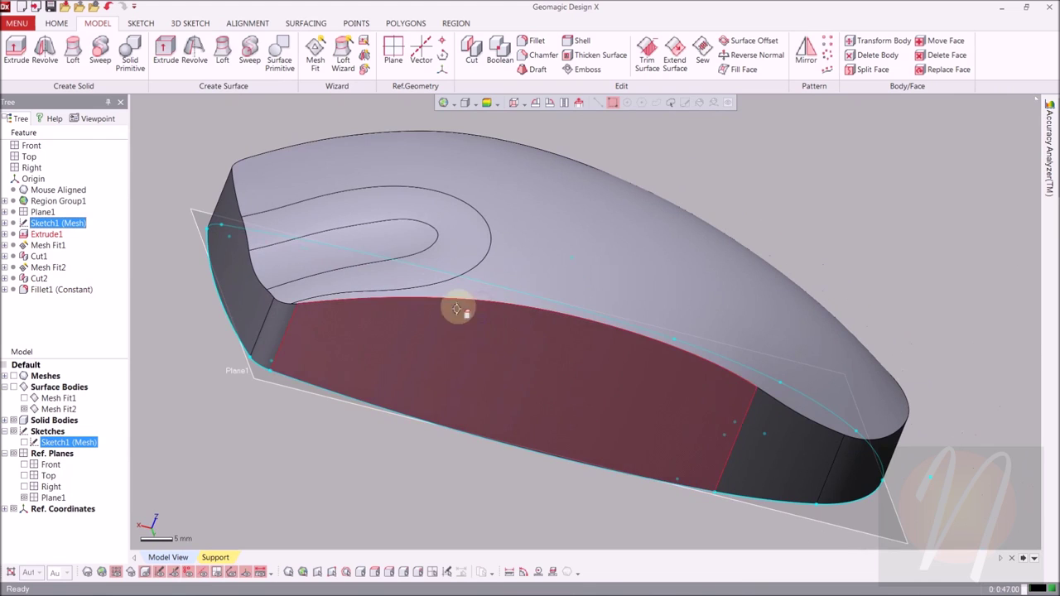
{"action": "left_click", "coordinate": [14, 377]}
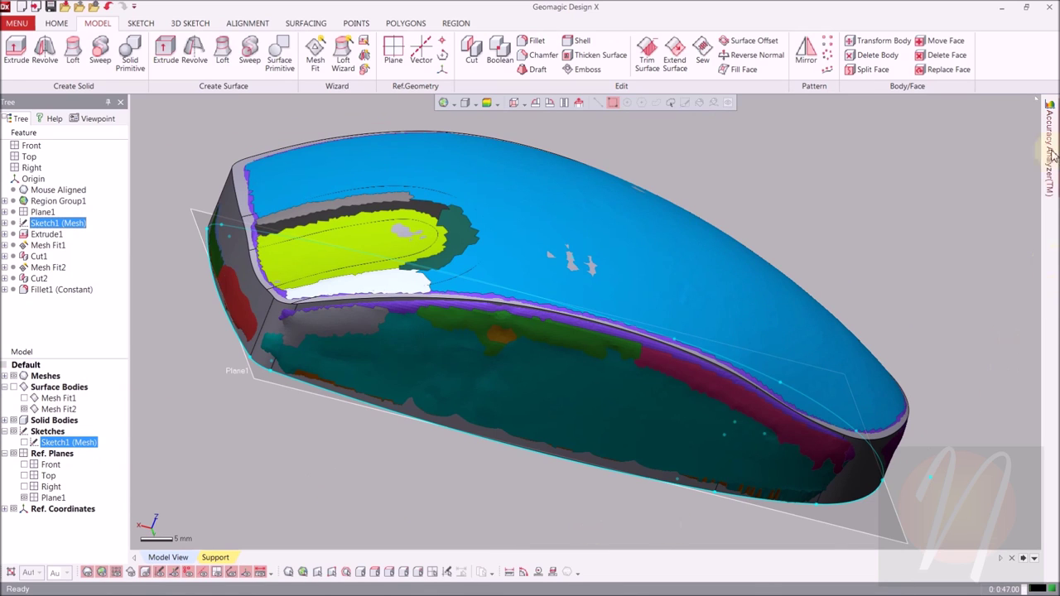
{"action": "mouse_move", "coordinate": [1049, 142]}
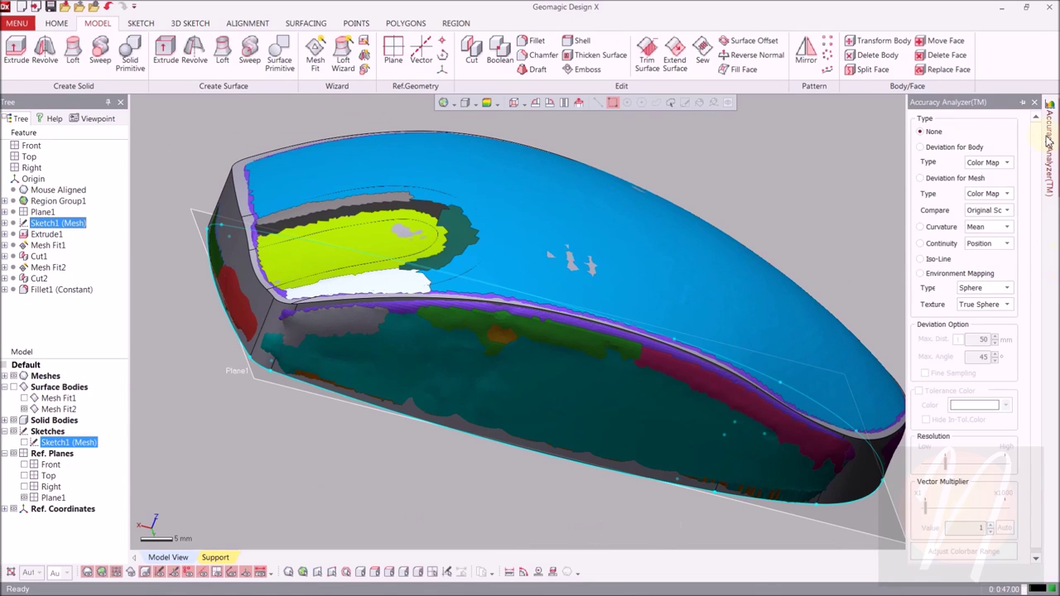
- Show a Deviation for Body color map on the mouse solid and orbit to review it
{"action": "left_click", "coordinate": [921, 148]}
{"action": "right_click_drag", "start_coordinate": [837, 226], "coordinate": [338, 112]}
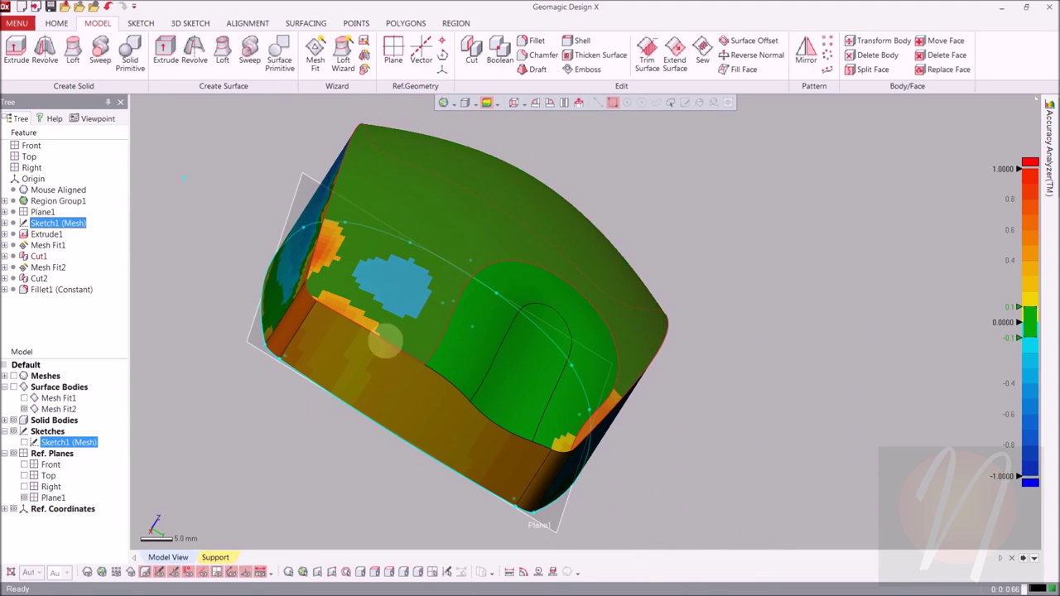
{"action": "mouse_move", "coordinate": [1052, 159]}
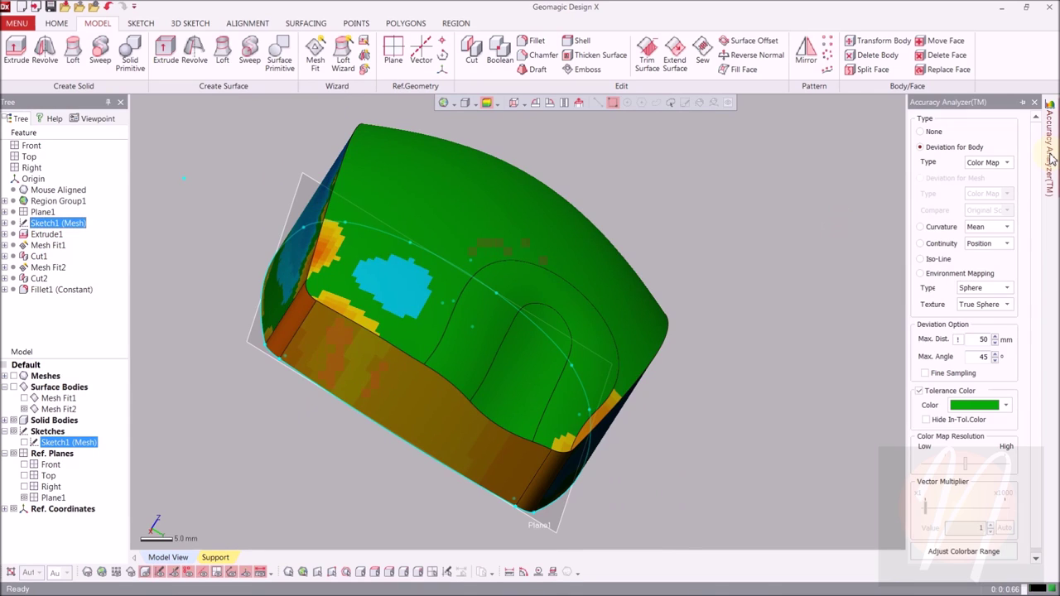